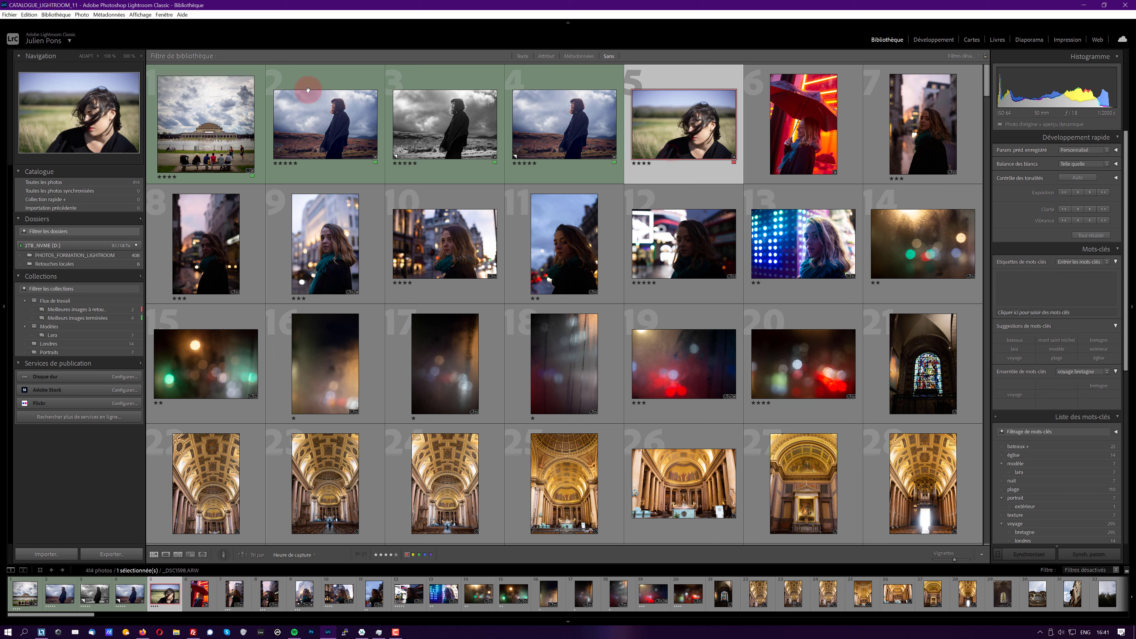
Step: Look through the photo library grid and check the Lightroom Classic 2022 course page in the browser before returning to Lightroom
scroll(743, 424, down, 15)
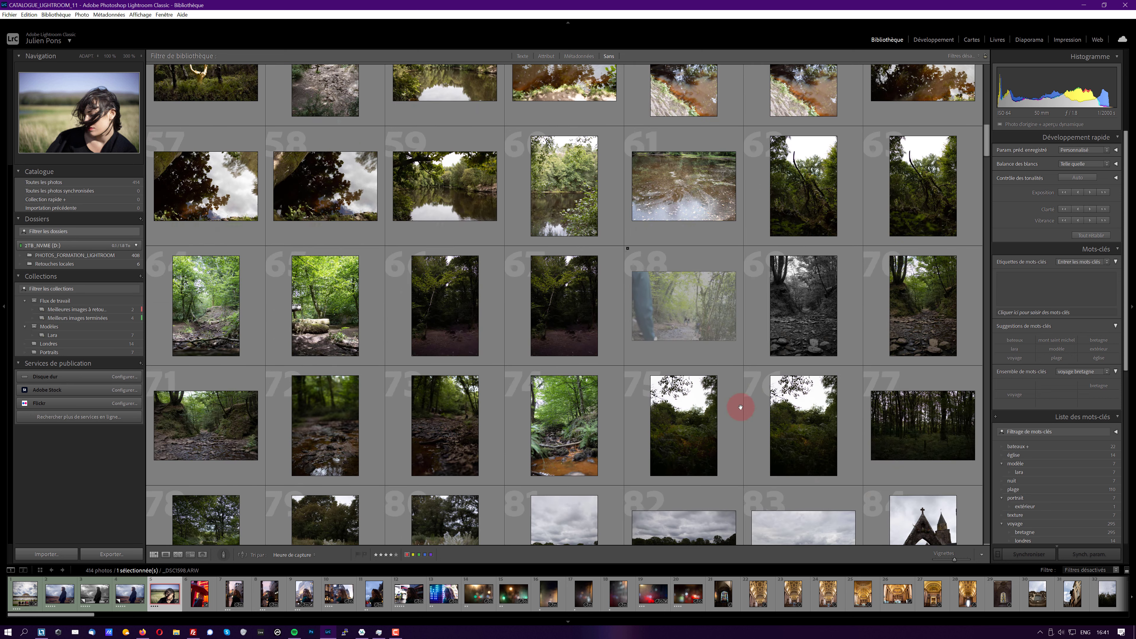
scroll(741, 406, up, 20)
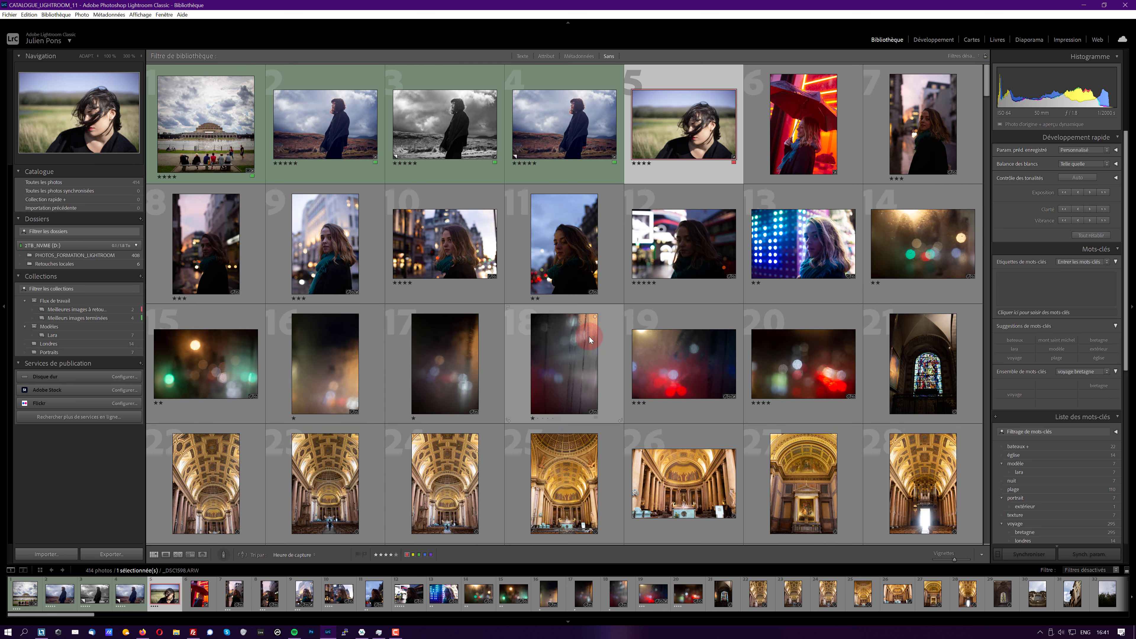
click(142, 632)
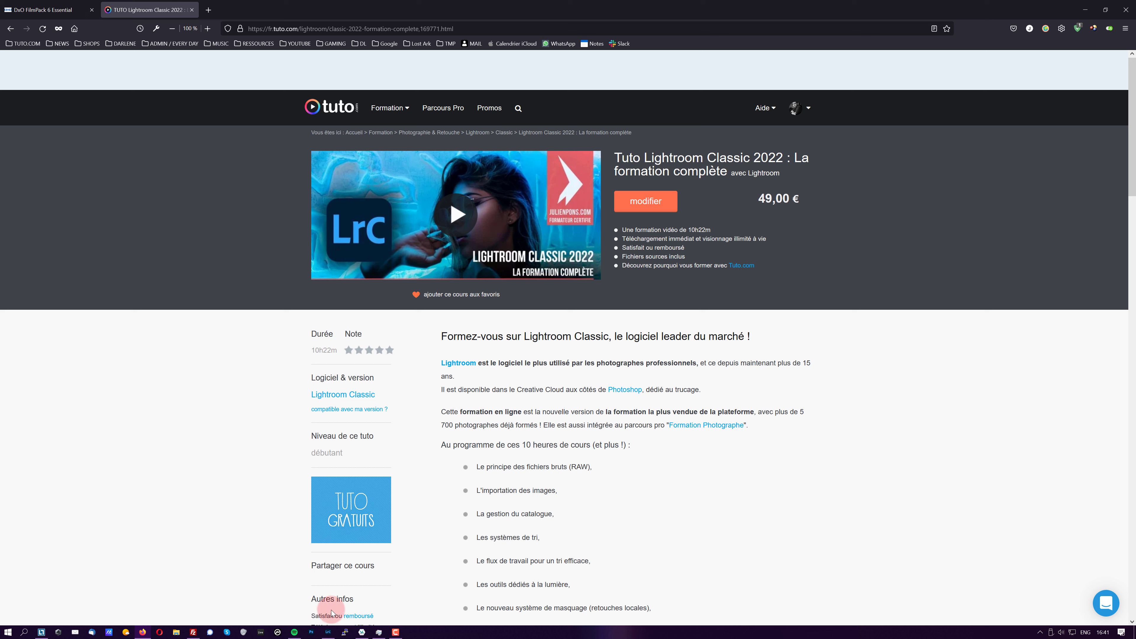
click(329, 632)
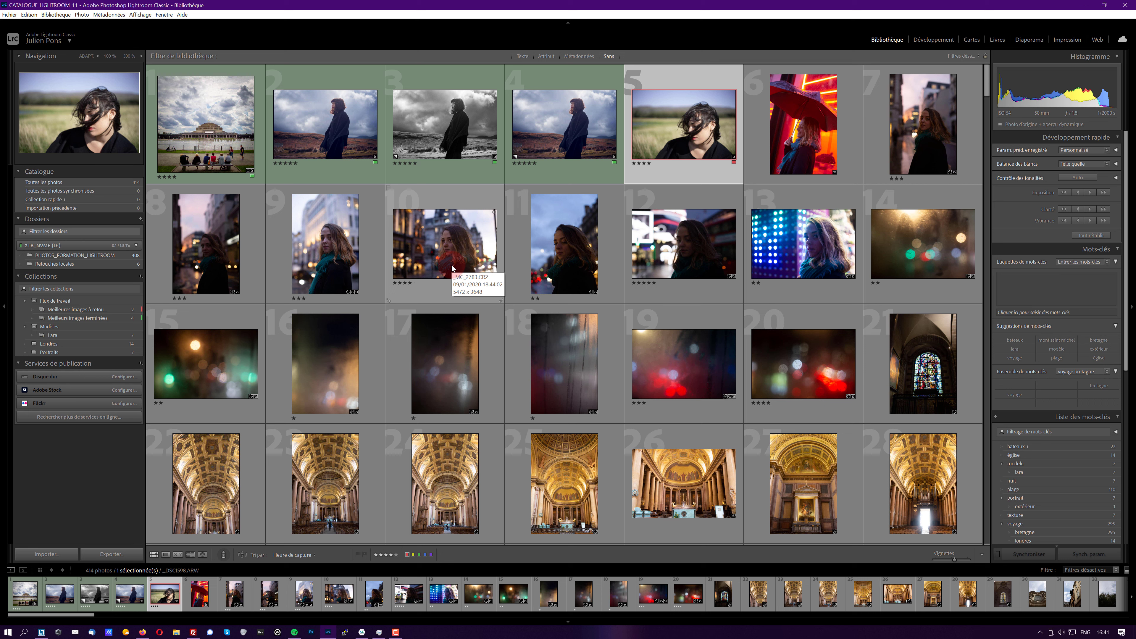
Step: Send the portrait of the woman in the field to DxO FilmPack 6 as a TIFF copy with the Lightroom corrections
right_click(686, 113)
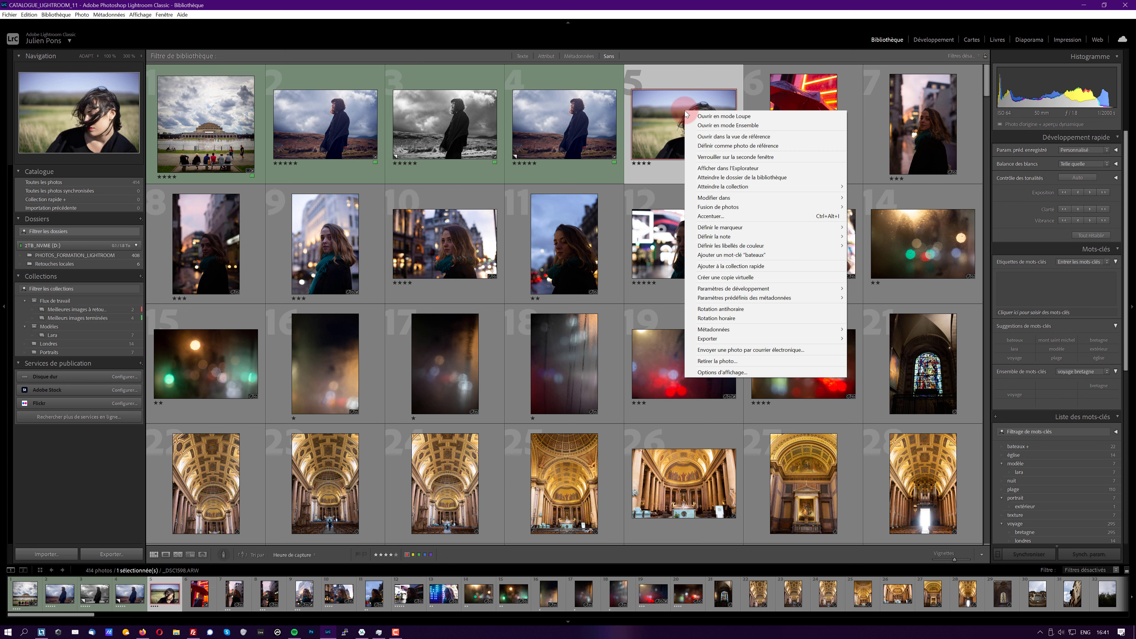
mouse_move(702, 200)
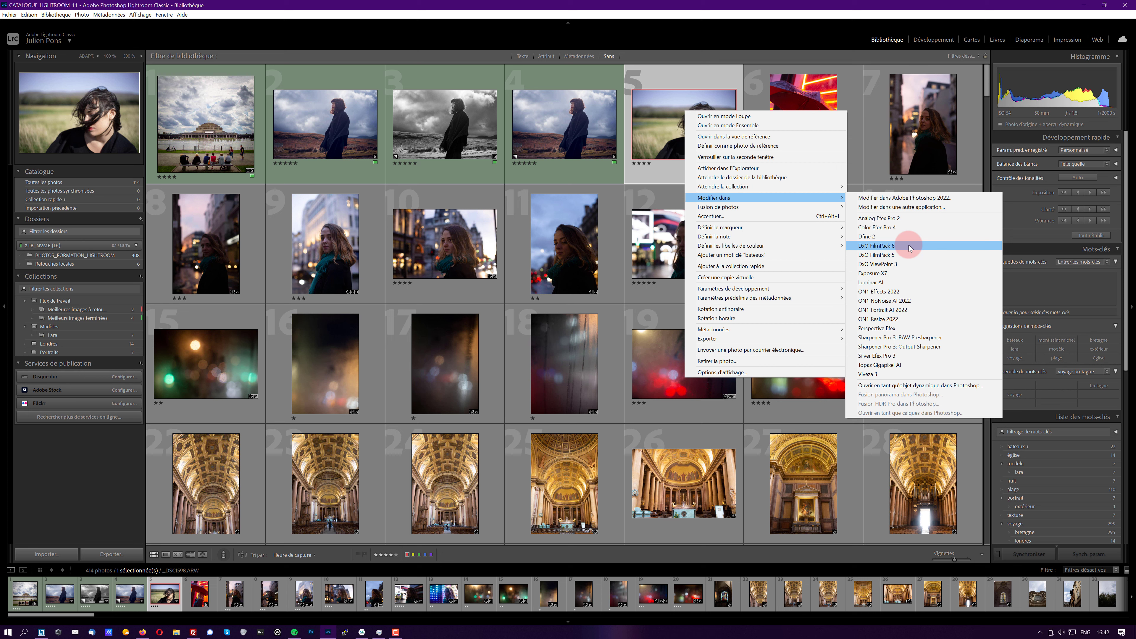
click(910, 246)
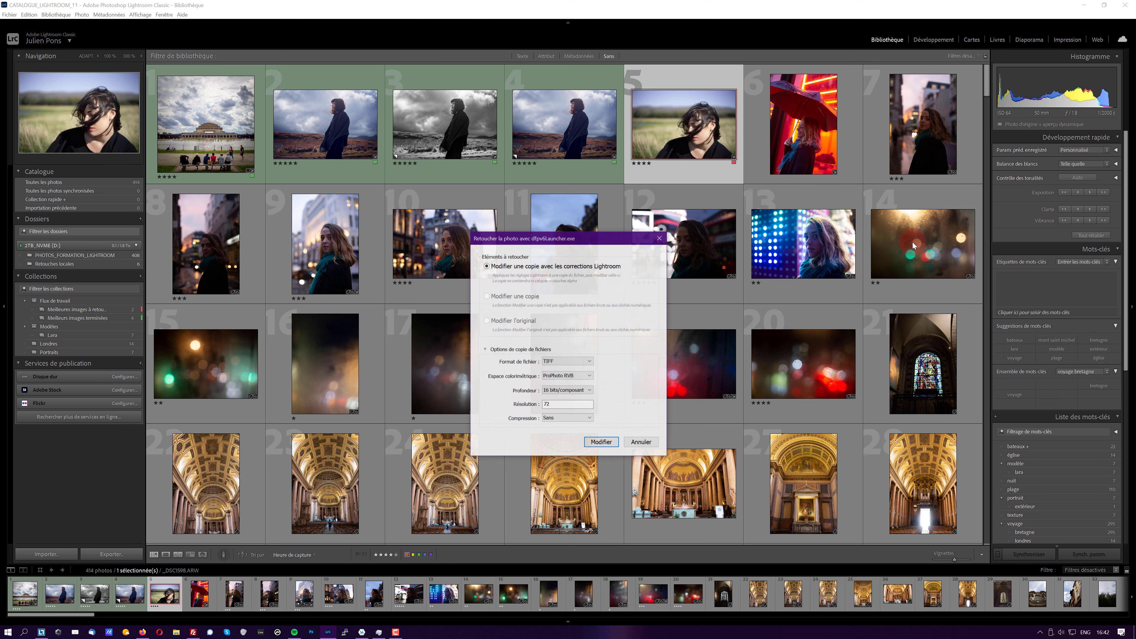
click(599, 442)
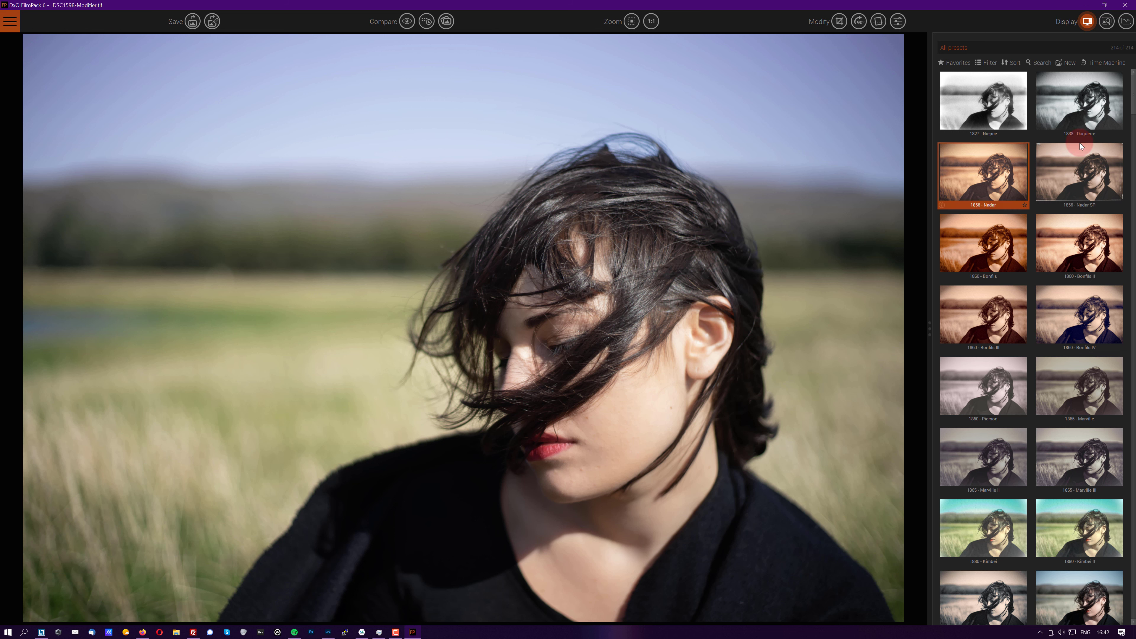
Step: Look through the full collection of film presets and return to the earliest ones
drag(1132, 96, 1131, 132)
scroll(1124, 249, up, 5)
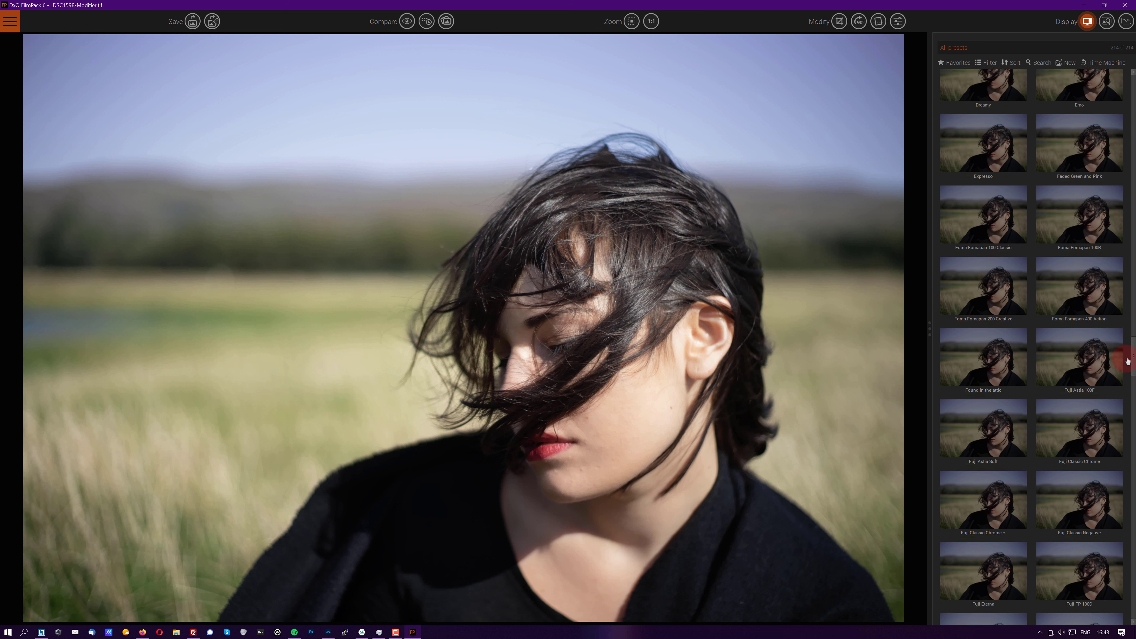
drag(1135, 206, 1135, 71)
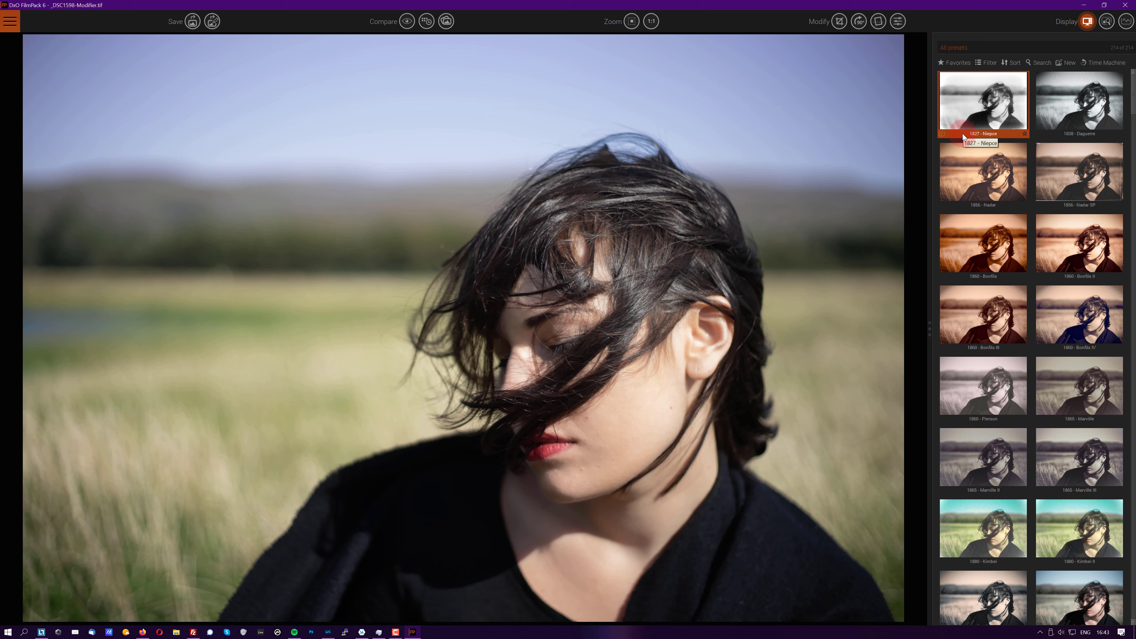
Step: Compare the Essential and Elite edition features on the DxO FilmPack shop page in the browser, and return to FilmPack
click(143, 632)
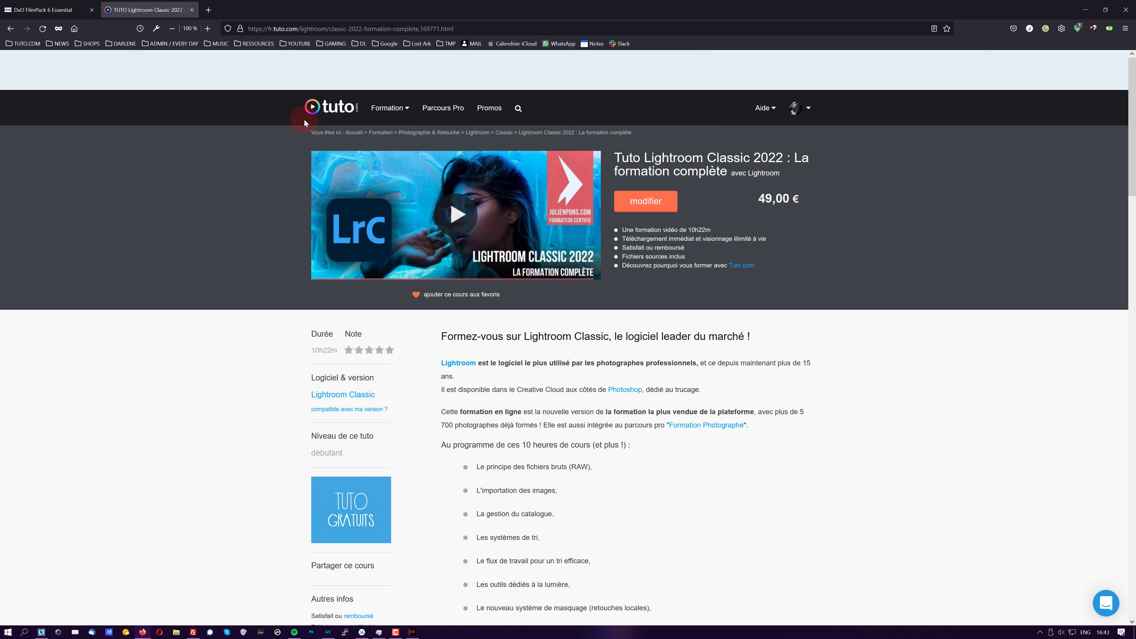
click(41, 10)
scroll(722, 363, down, 10)
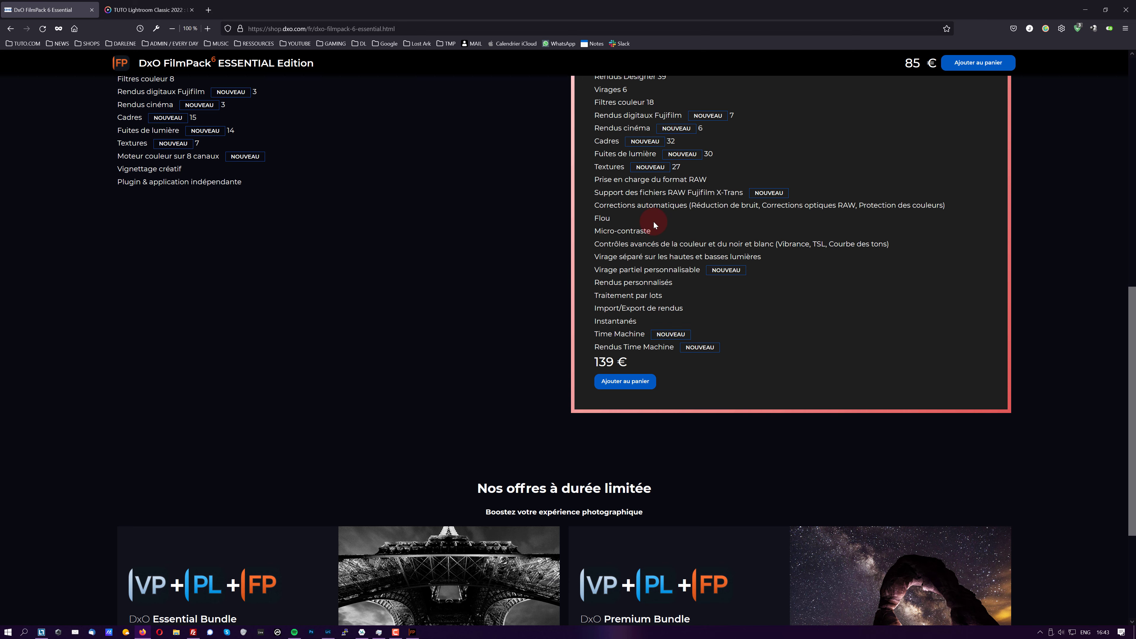
scroll(653, 241, up, 3)
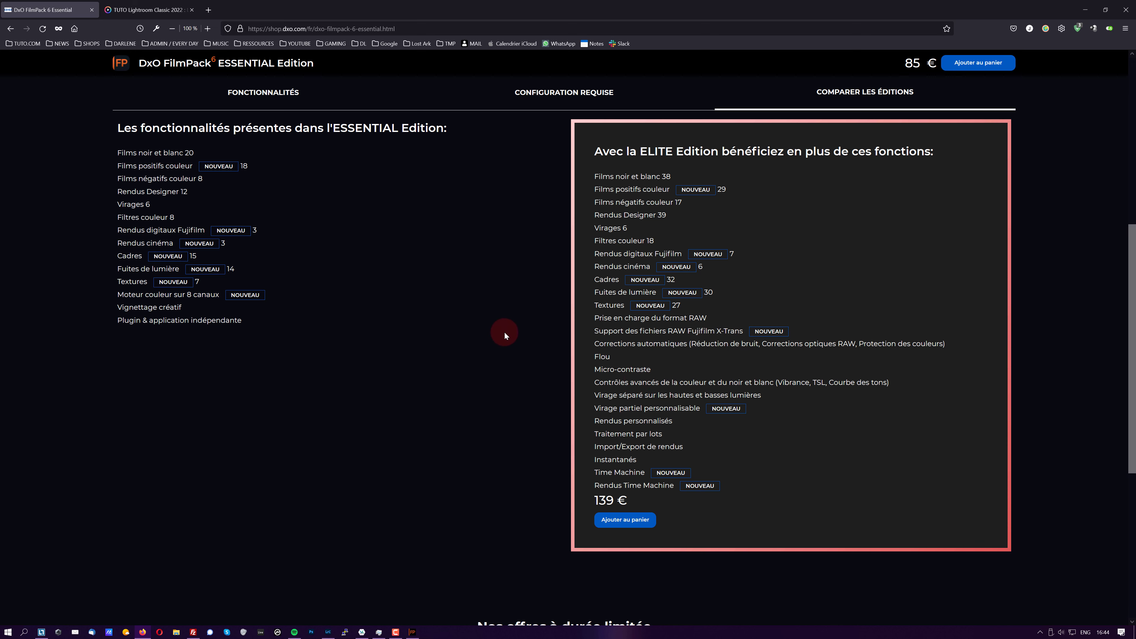
click(412, 631)
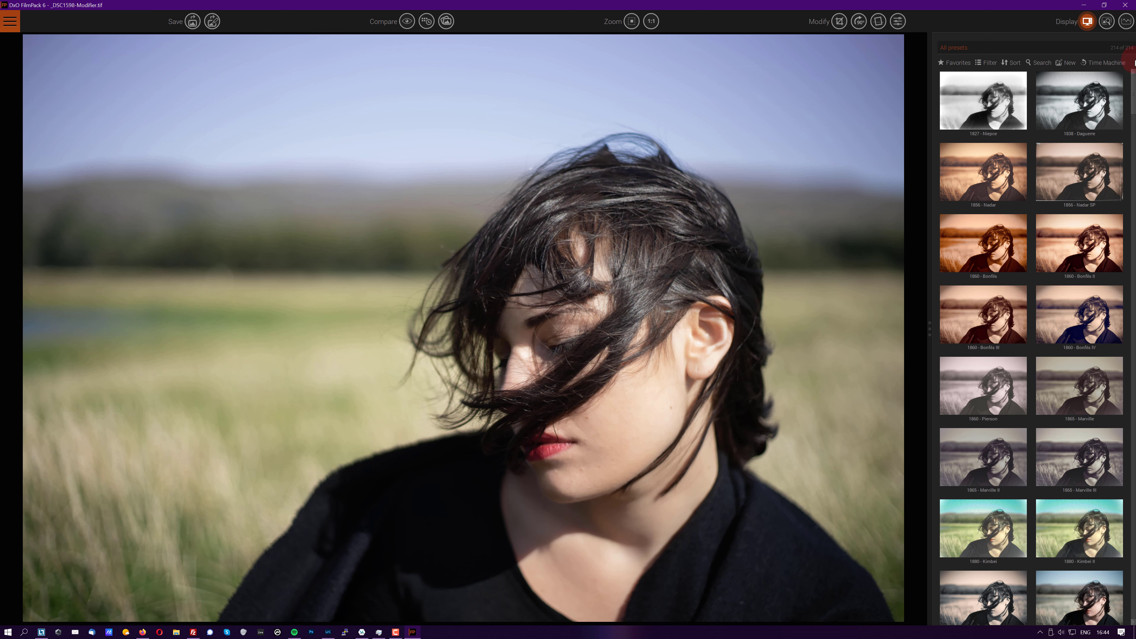
Step: Filter the presets with the Time Machine and apply the 19 Century rendering "1856 - Nadar"
click(1105, 63)
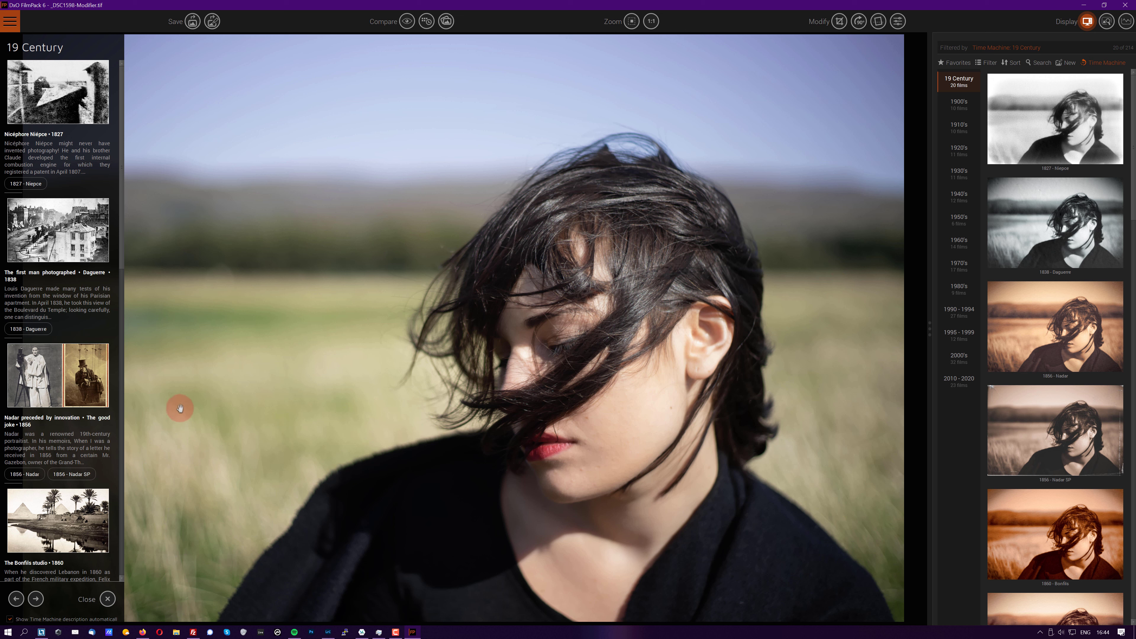
scroll(89, 379, down, 10)
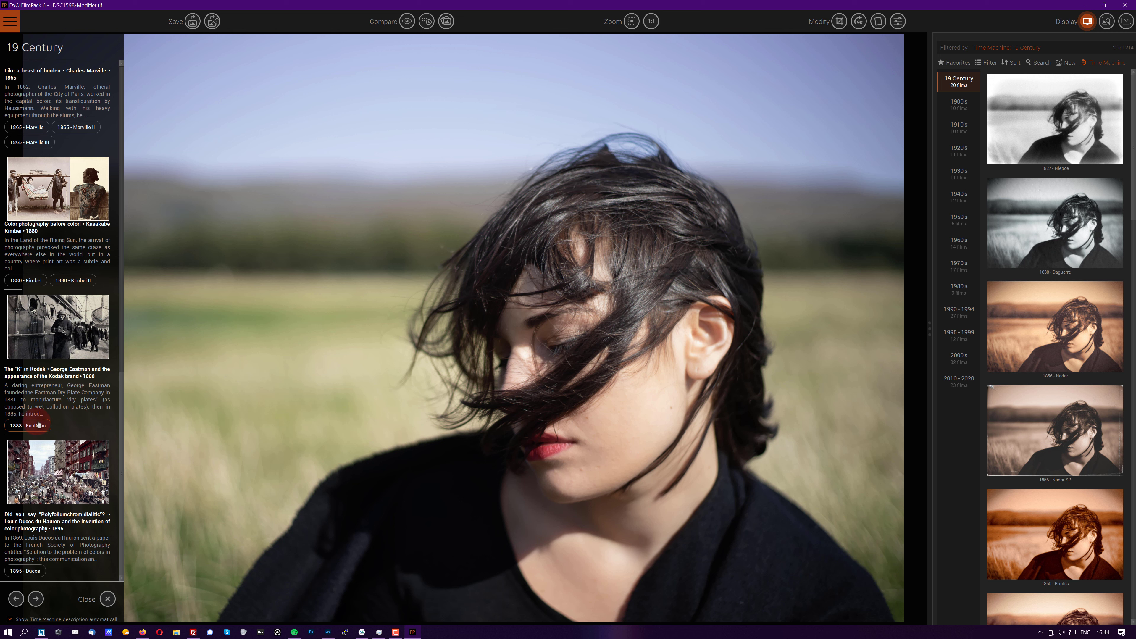
scroll(36, 255, up, 10)
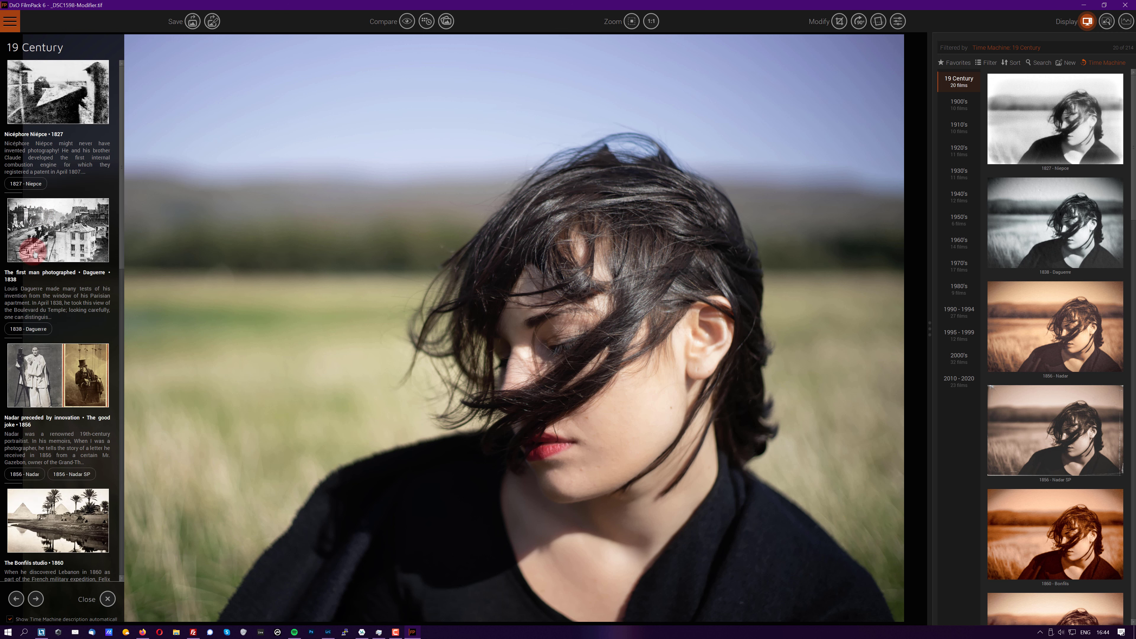
click(24, 474)
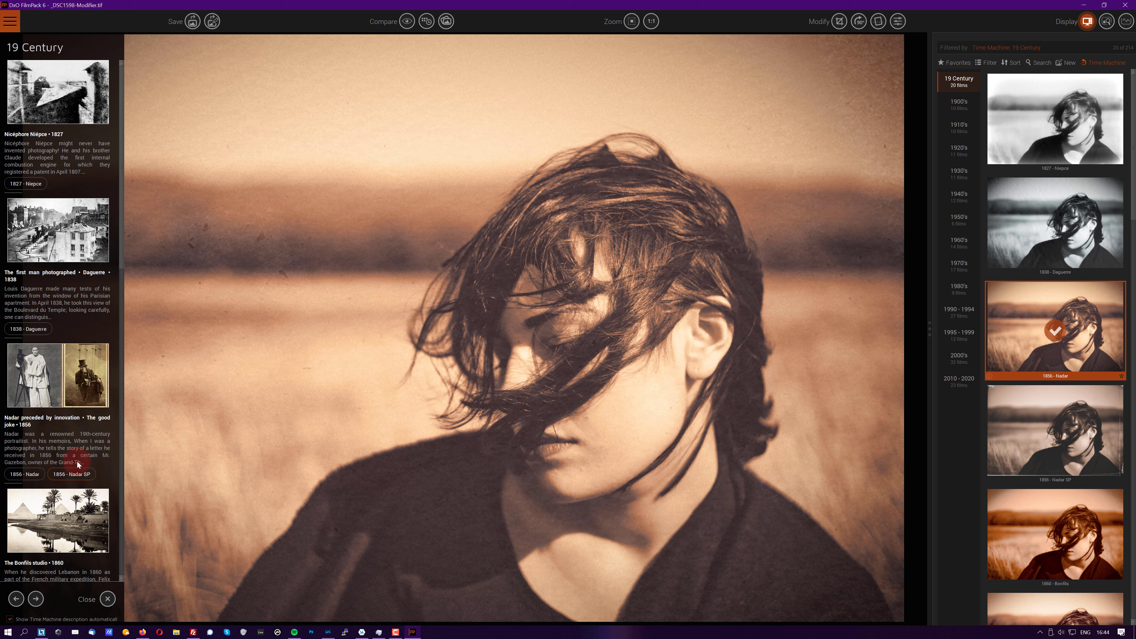
Step: Advance the Time Machine to the 1900's and apply the "1907 - Blériot" rendering to the portrait
scroll(67, 479, down, 10)
click(36, 599)
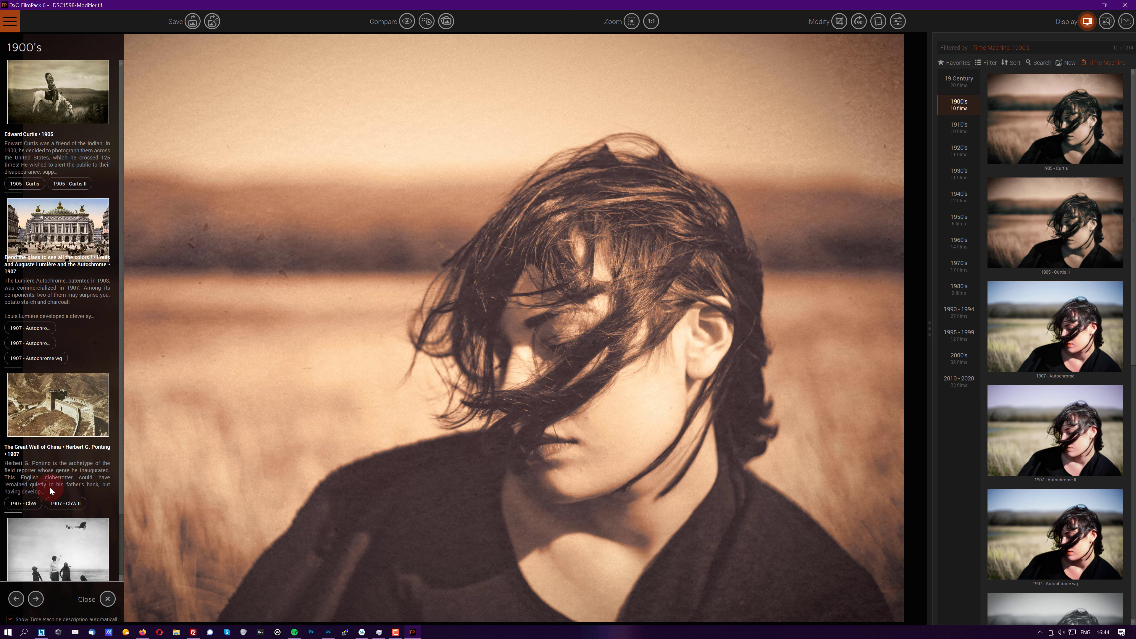
scroll(67, 439, down, 2)
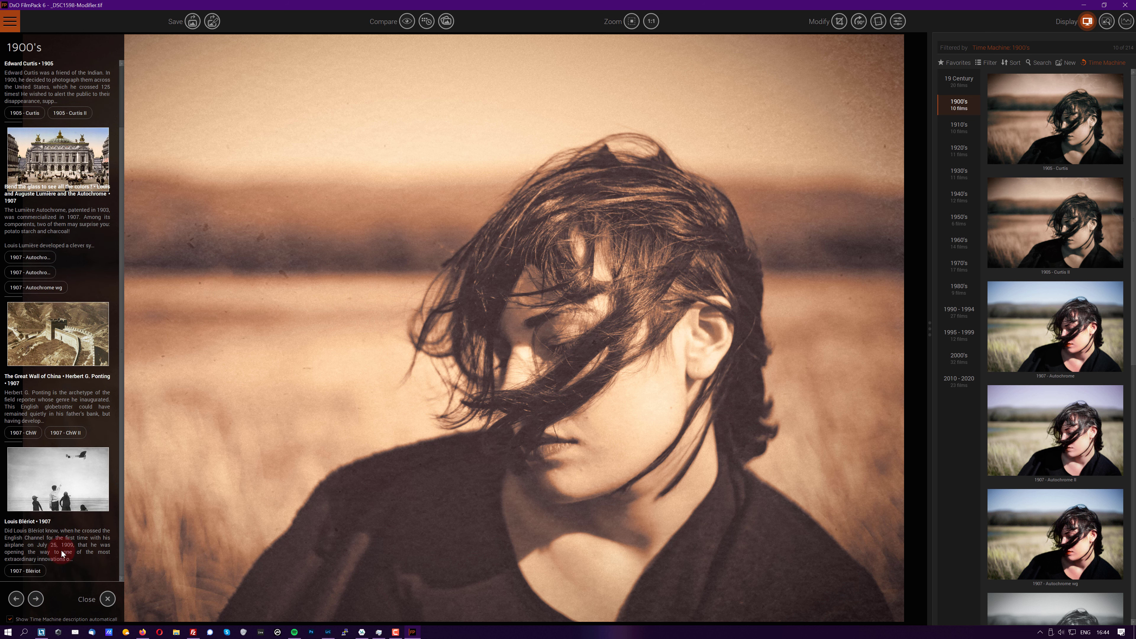
click(36, 572)
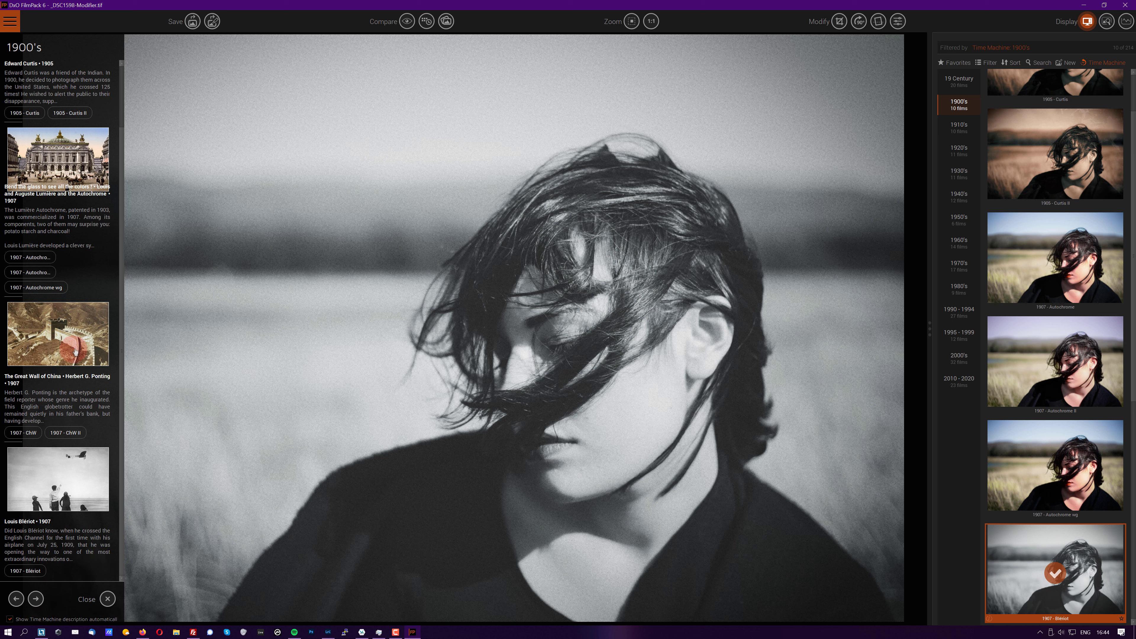
Step: Look over the 1900's renderings and browse other Time Machine decades up to the 1940's
scroll(74, 340, up, 2)
scroll(74, 341, down, 2)
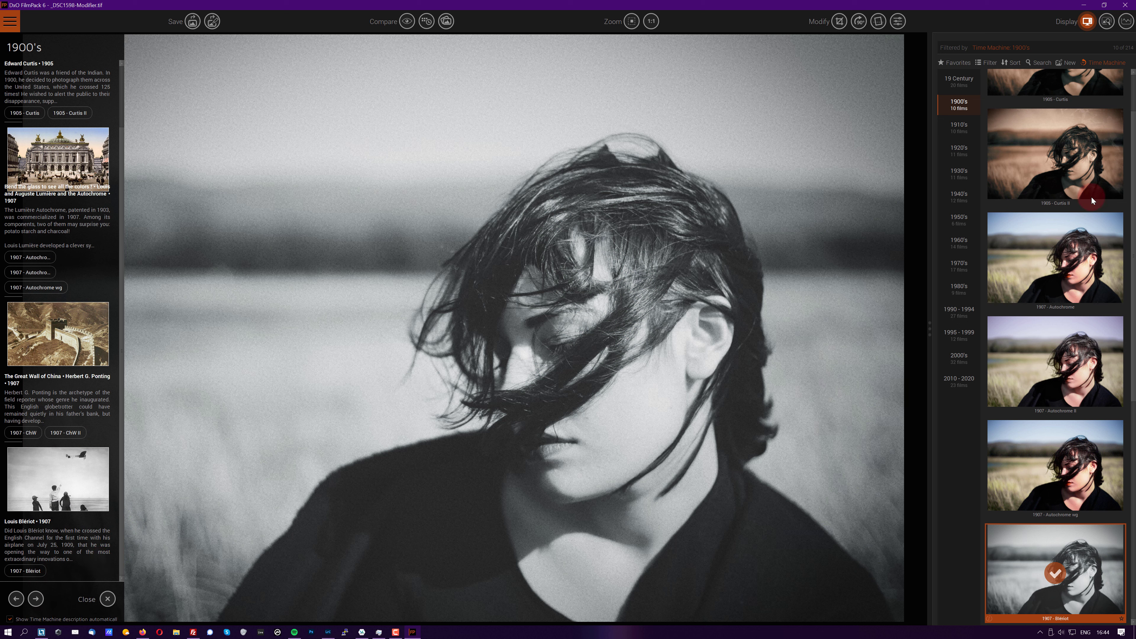
click(959, 150)
click(959, 197)
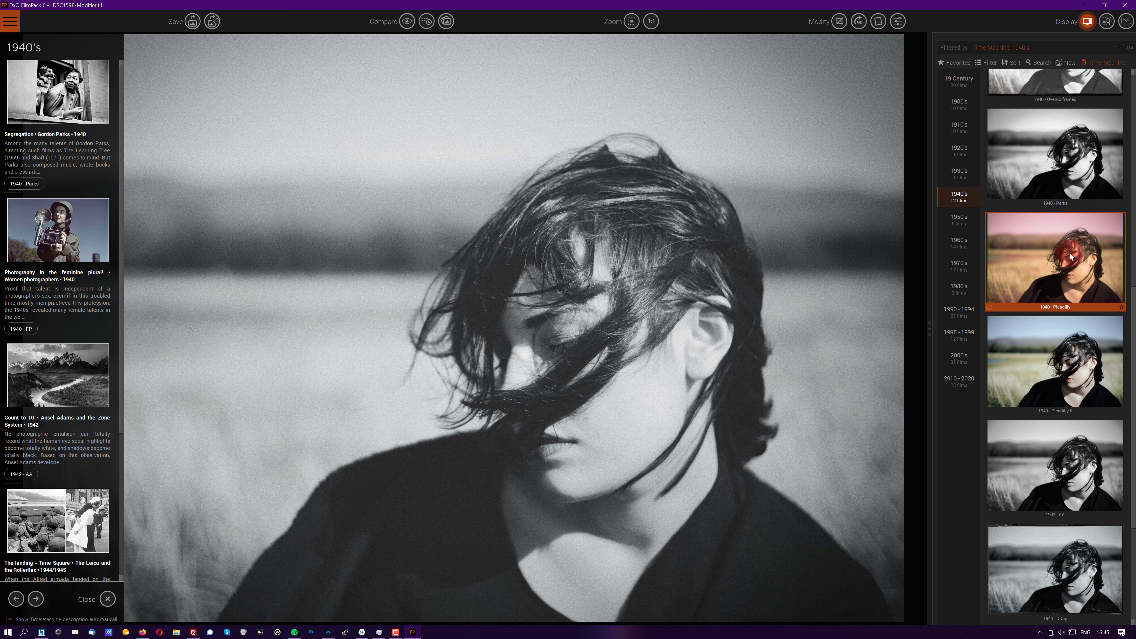
Step: Preview the portrait in color mode in the custom settings, restore black and white, and return to the presets
click(898, 21)
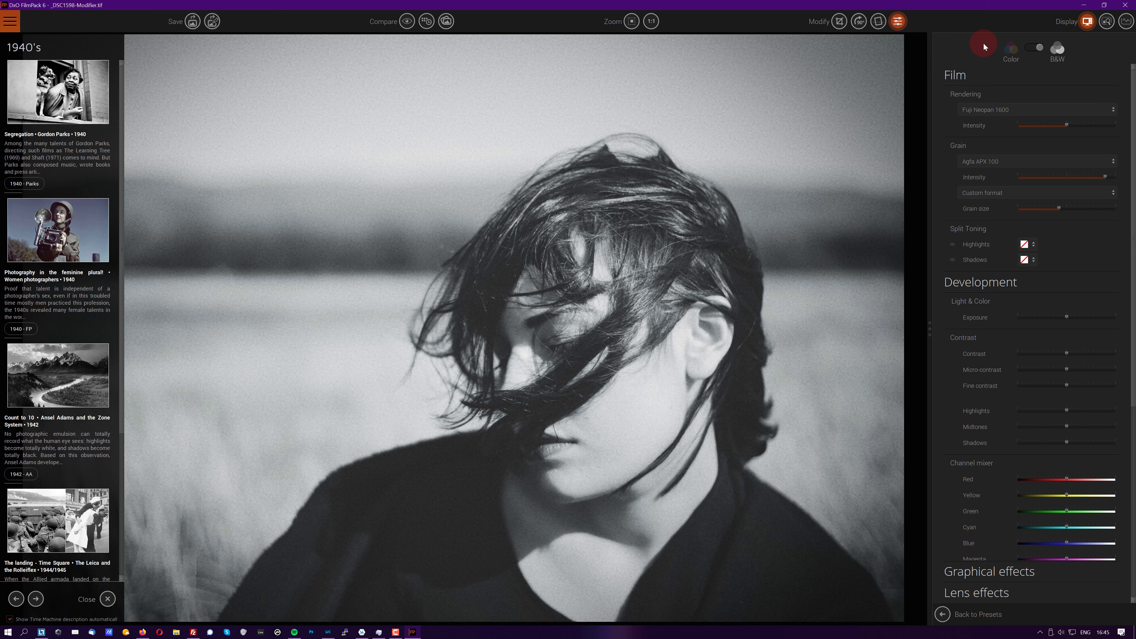
click(972, 46)
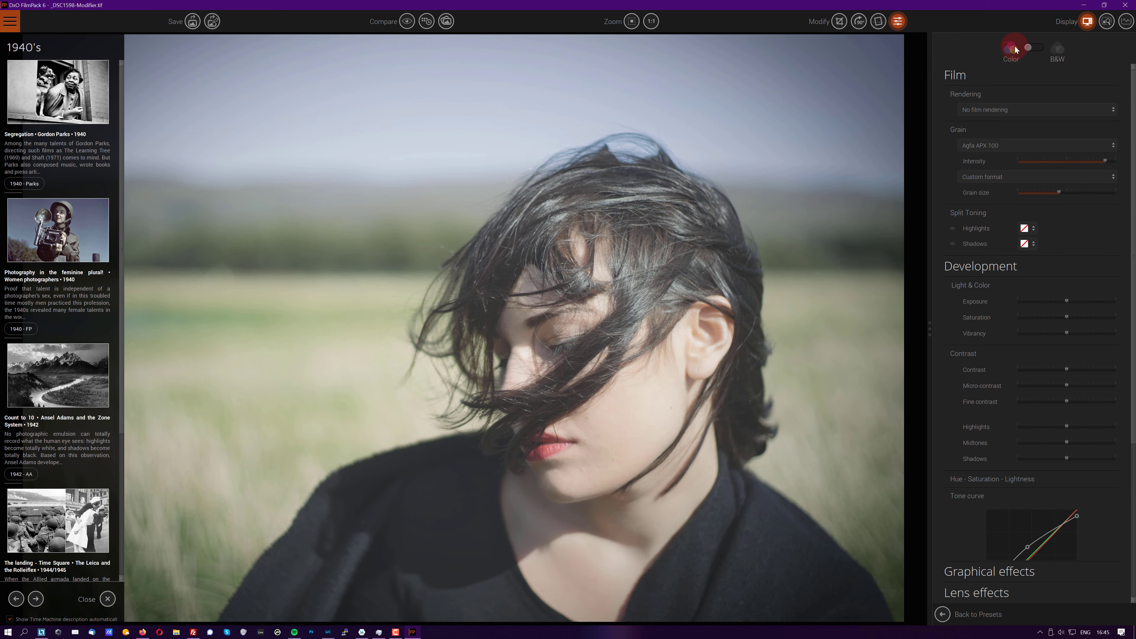
click(1027, 50)
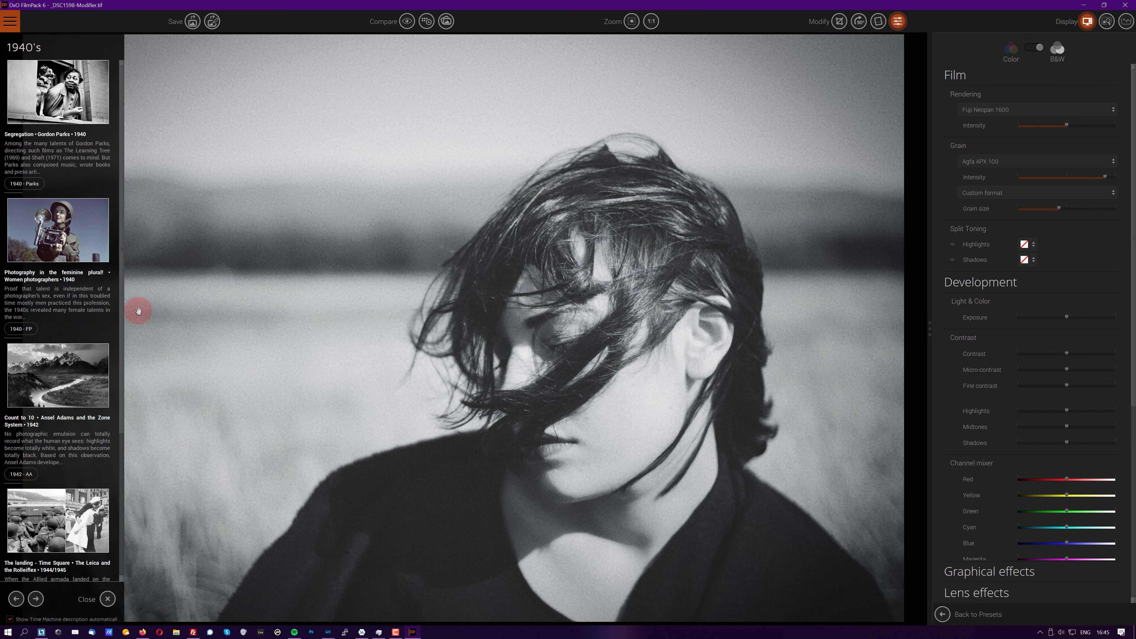
click(898, 21)
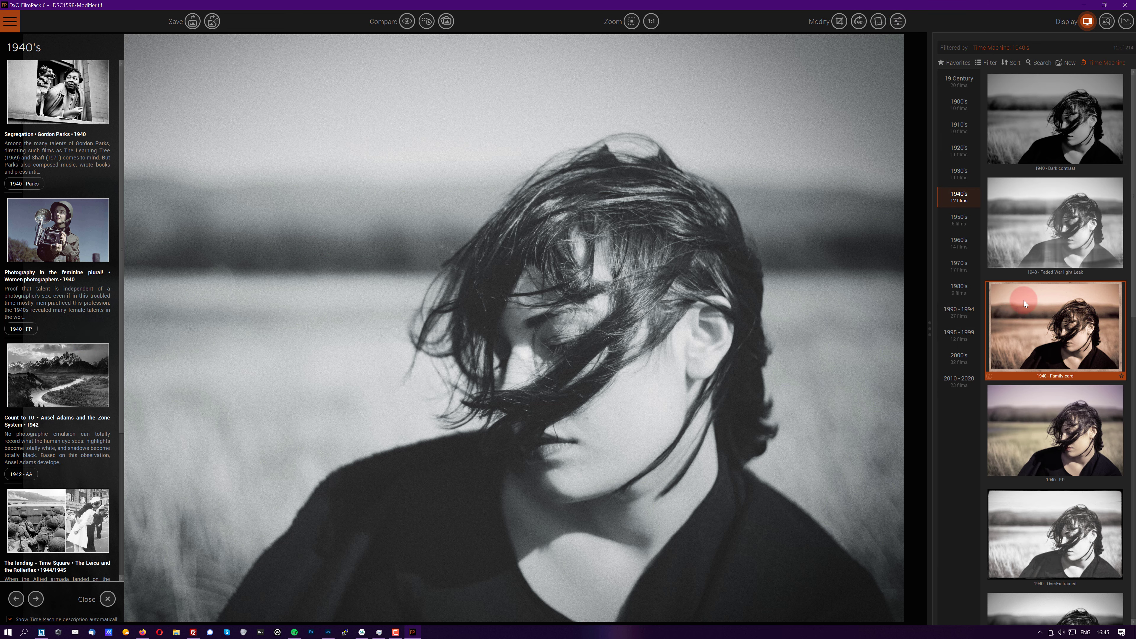
Step: Revisit the 19 Century and 1900's in the Time Machine and view the full Louis Blériot 1907 article
click(959, 106)
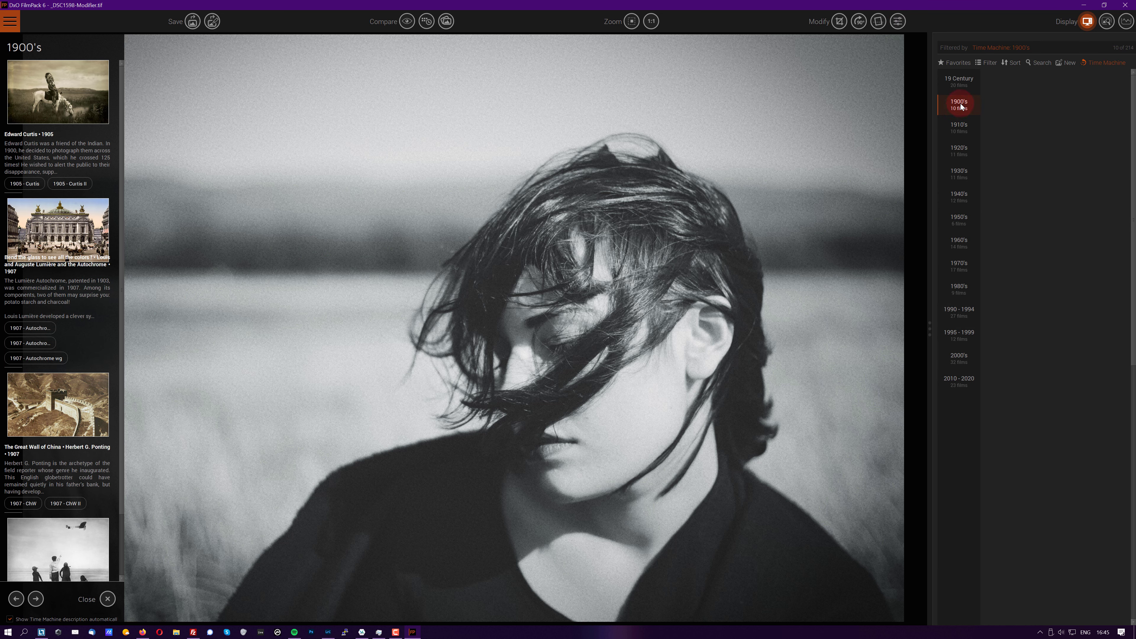
click(962, 81)
scroll(59, 349, down, 2)
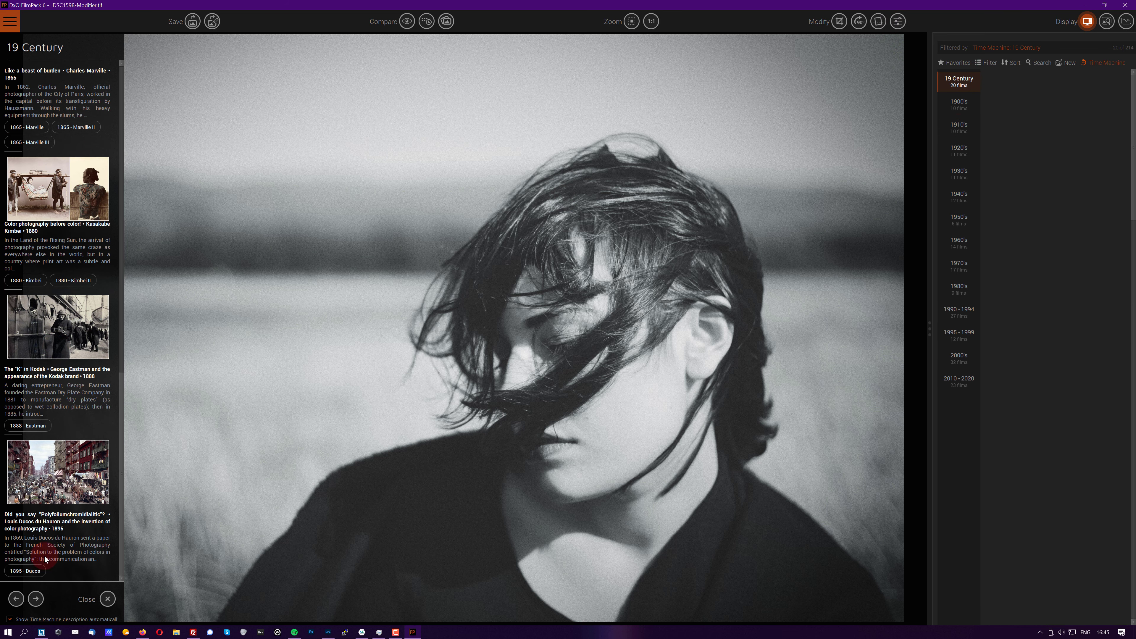
click(36, 599)
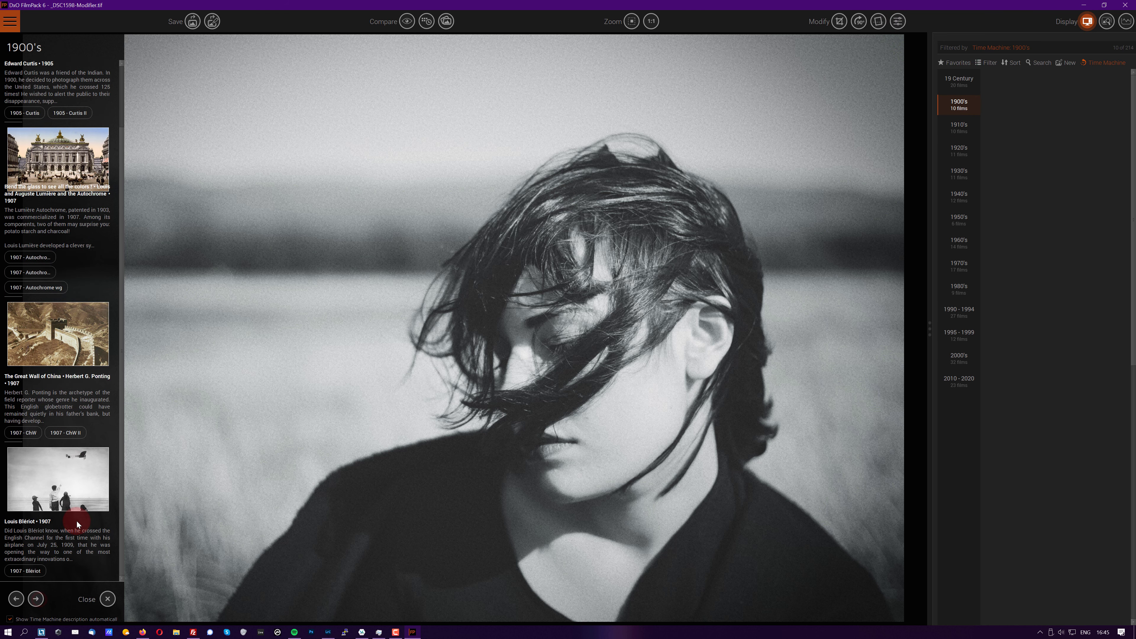
click(68, 498)
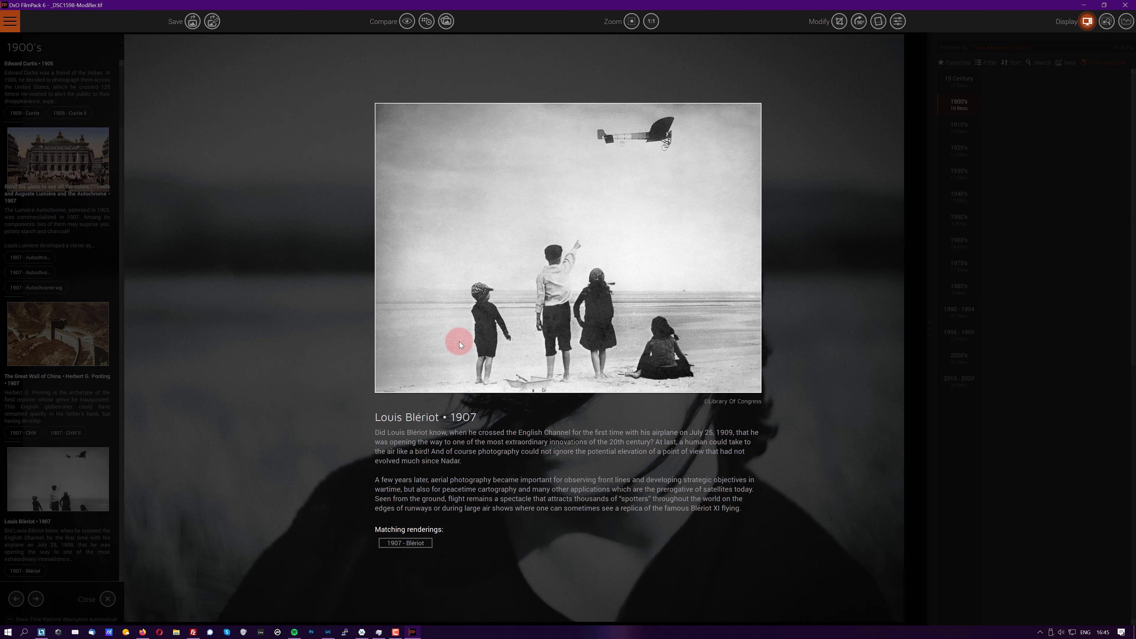
click(228, 523)
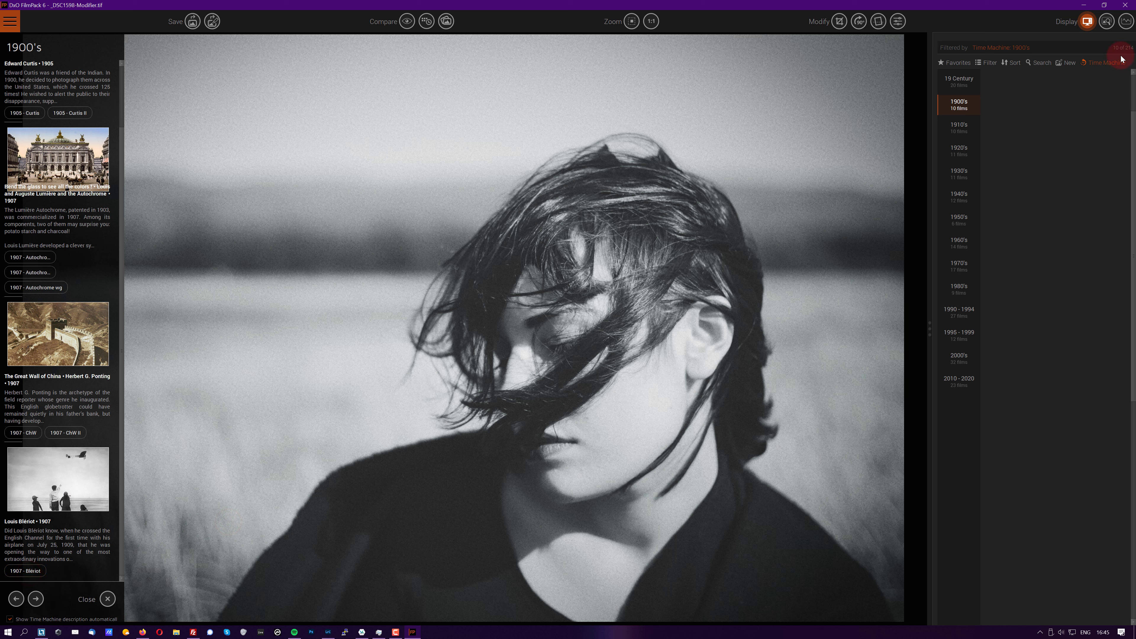
Step: Review the rendering and grain film choices in the custom settings and apply the "1907 - ChW" rendering to the portrait
click(898, 22)
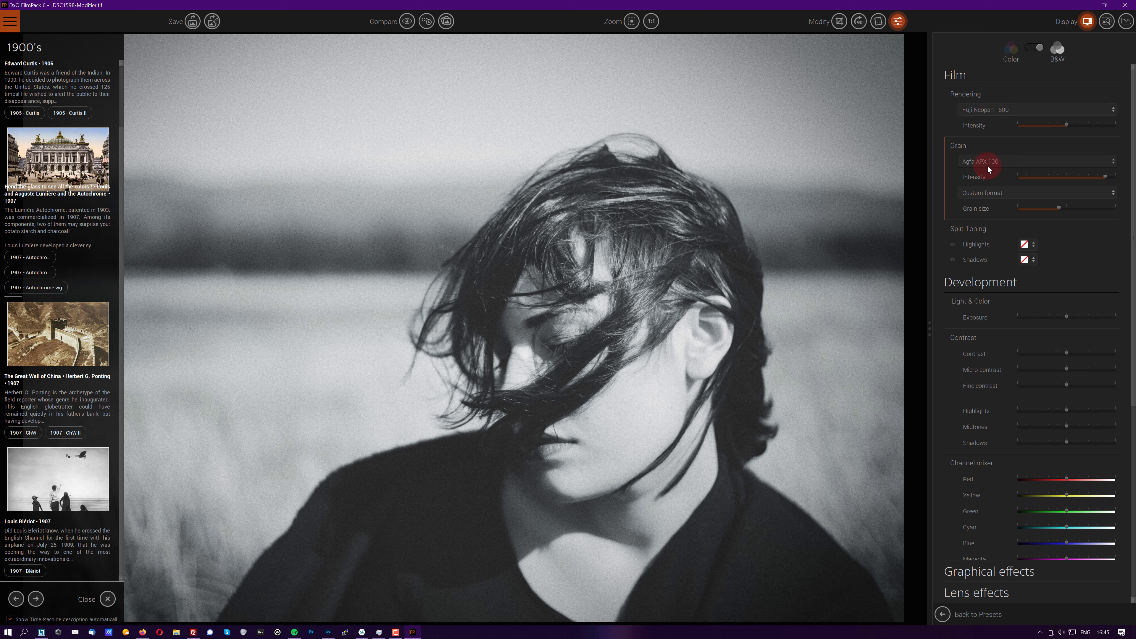
click(1079, 109)
click(1110, 86)
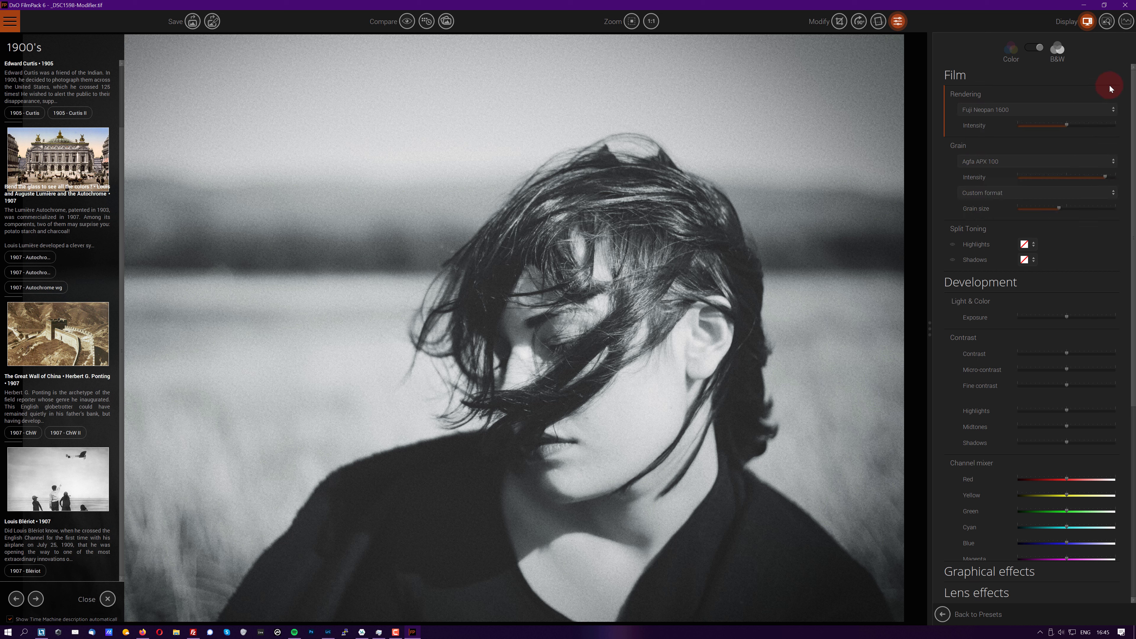
click(1117, 157)
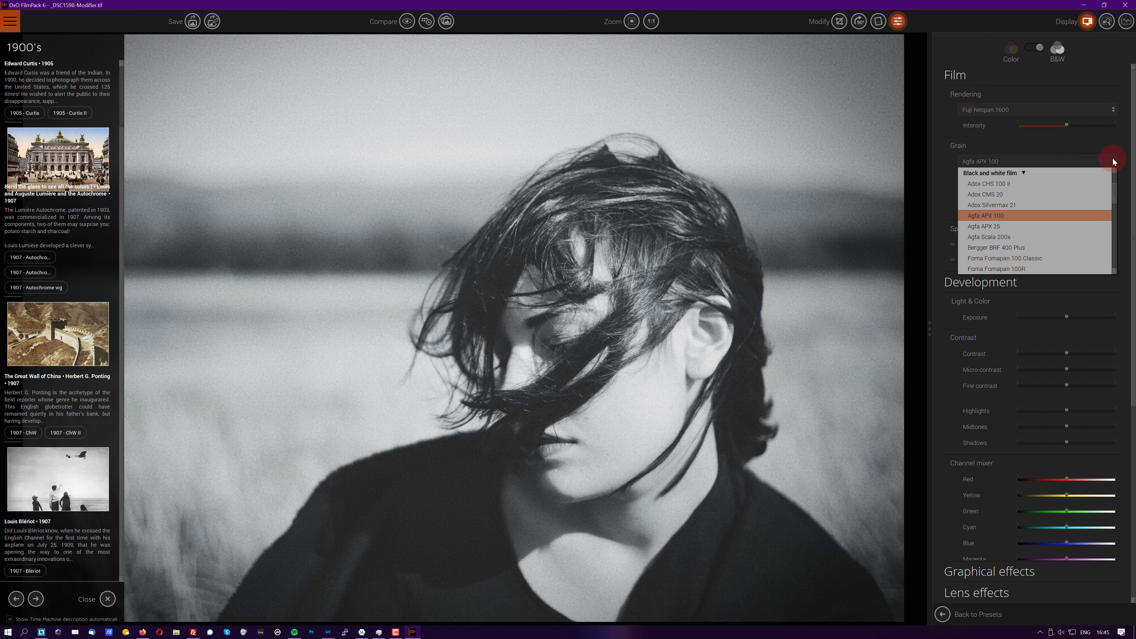
click(1114, 86)
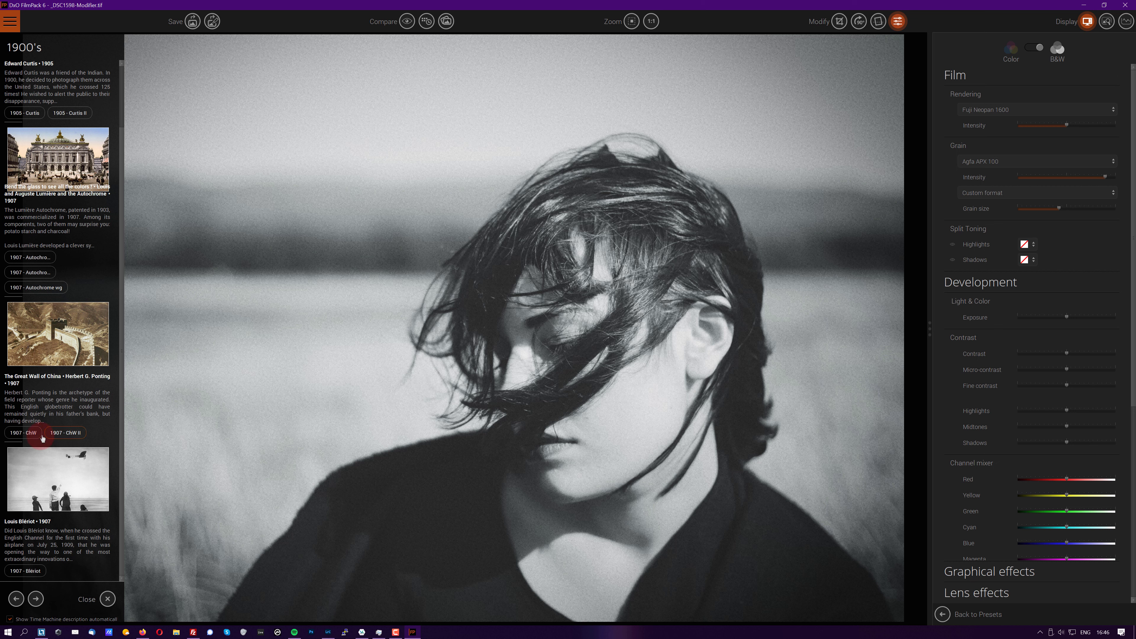
click(23, 433)
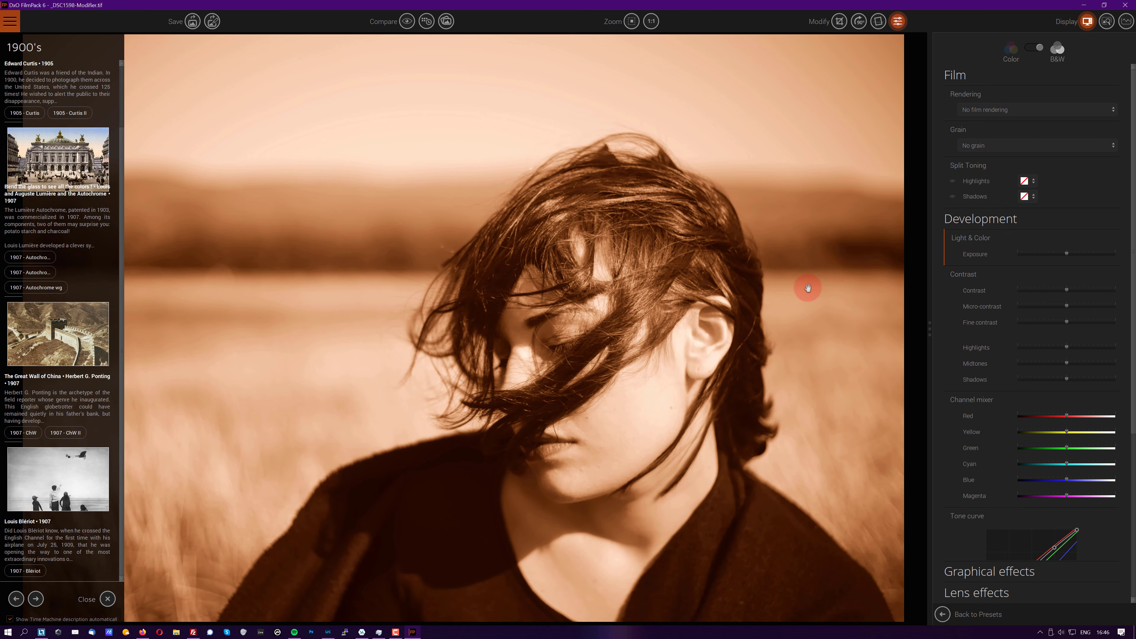
Step: Advance the Time Machine to the 1940's and apply the "1940 - Picadilly" rendering to the portrait
click(36, 600)
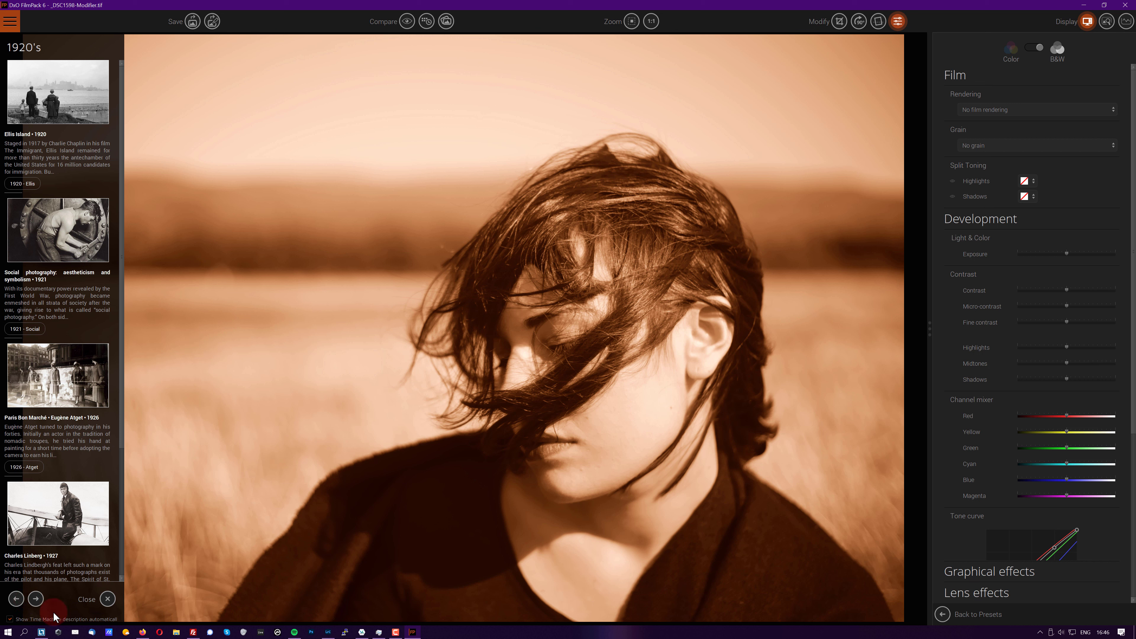
click(36, 601)
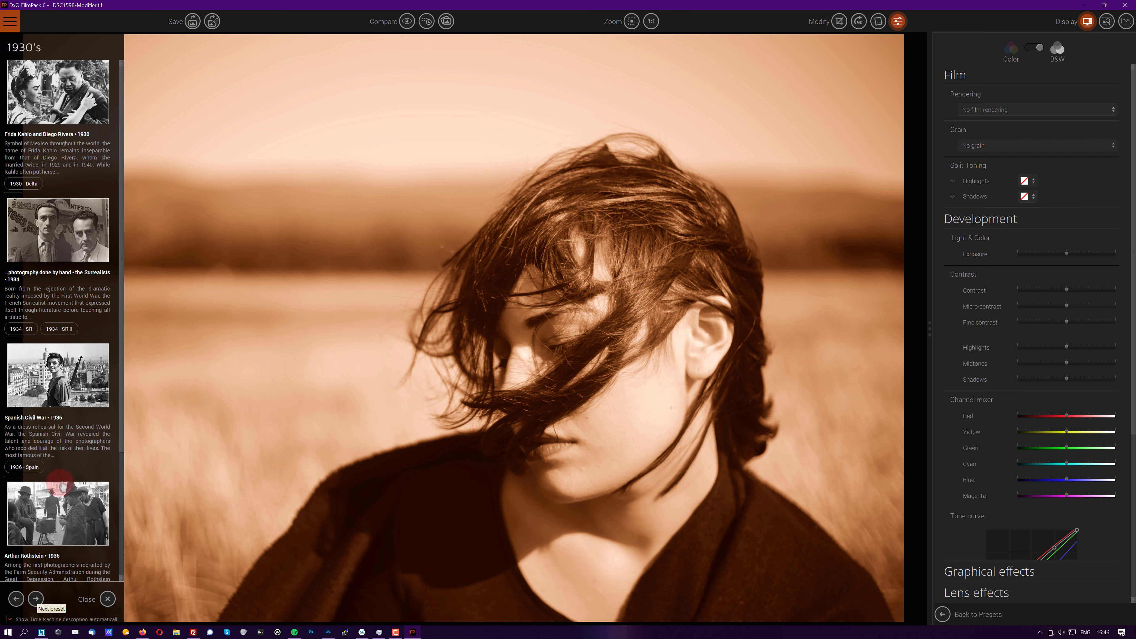
scroll(65, 479, down, 3)
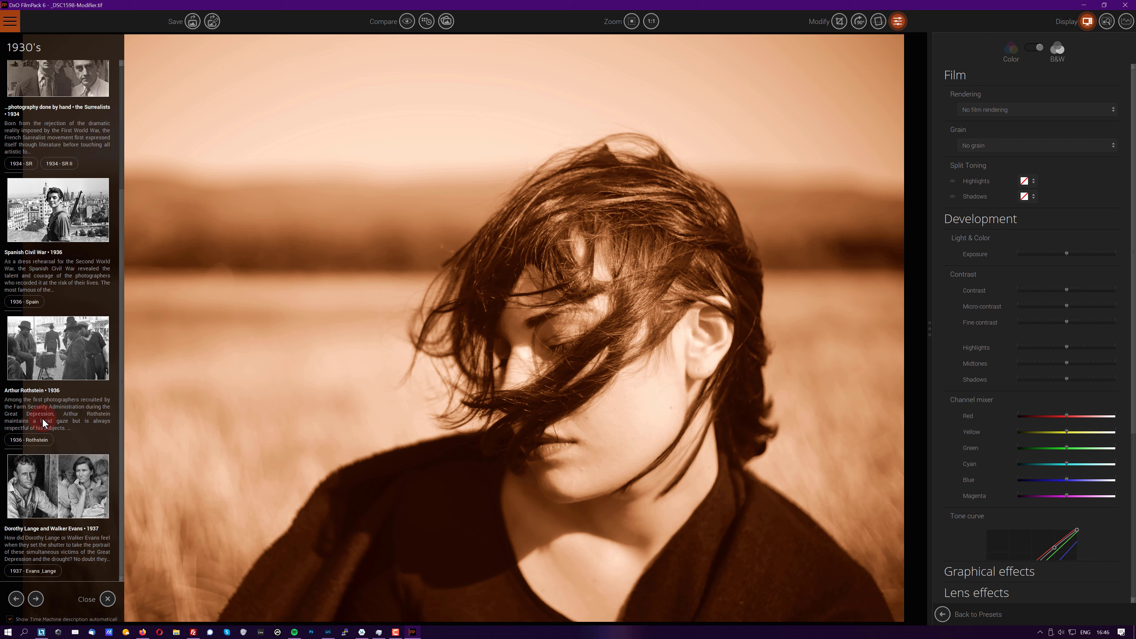
click(36, 600)
click(35, 600)
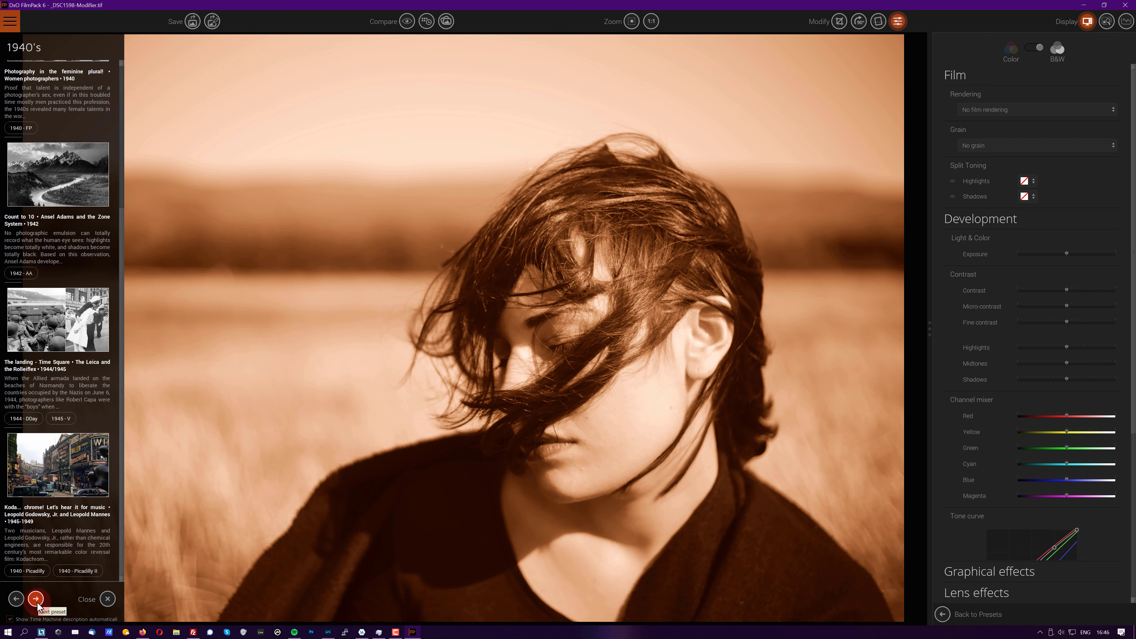
click(40, 572)
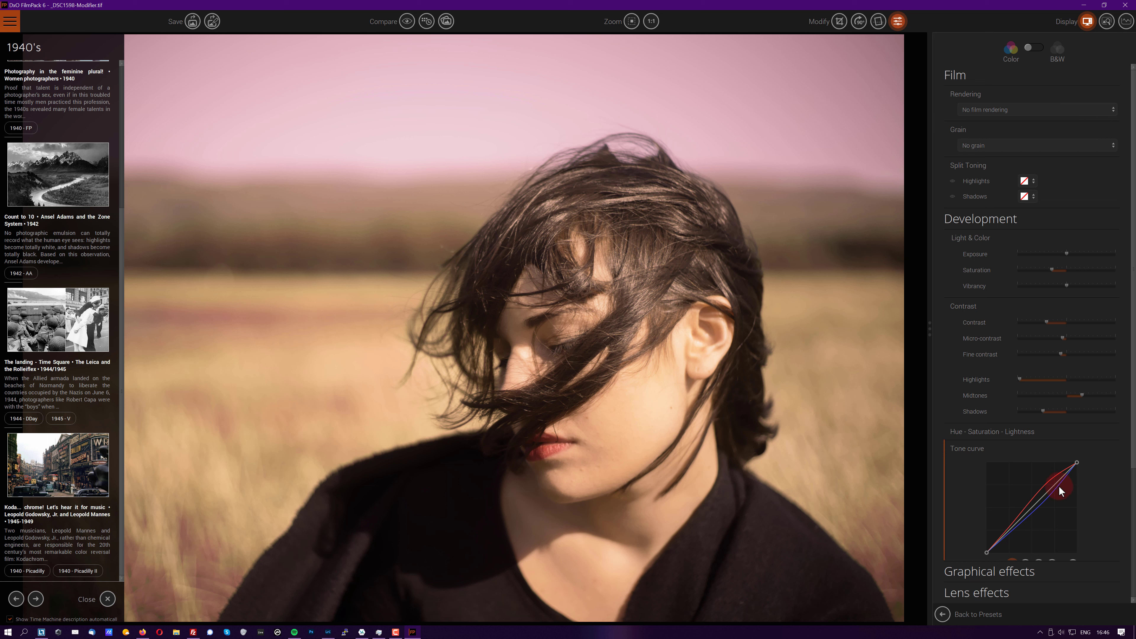
Step: Review the development, graphical and lens effect settings of the color rendering and apply the "1944 - DDay" rendering instead
scroll(1082, 545, down, 1)
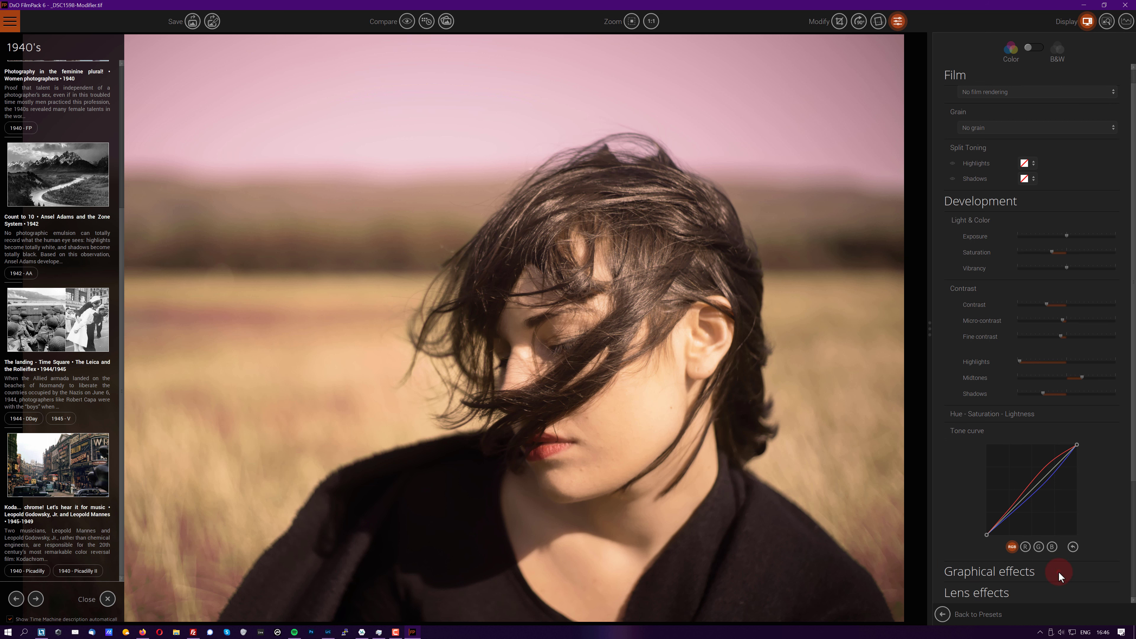
click(1010, 572)
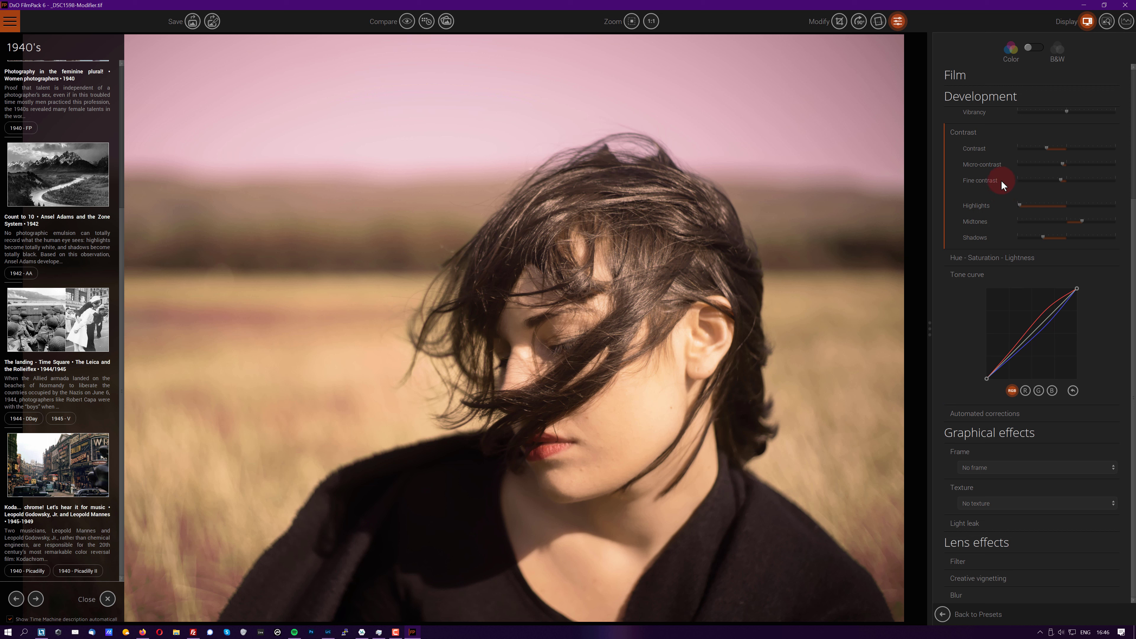
scroll(1007, 306, up, 4)
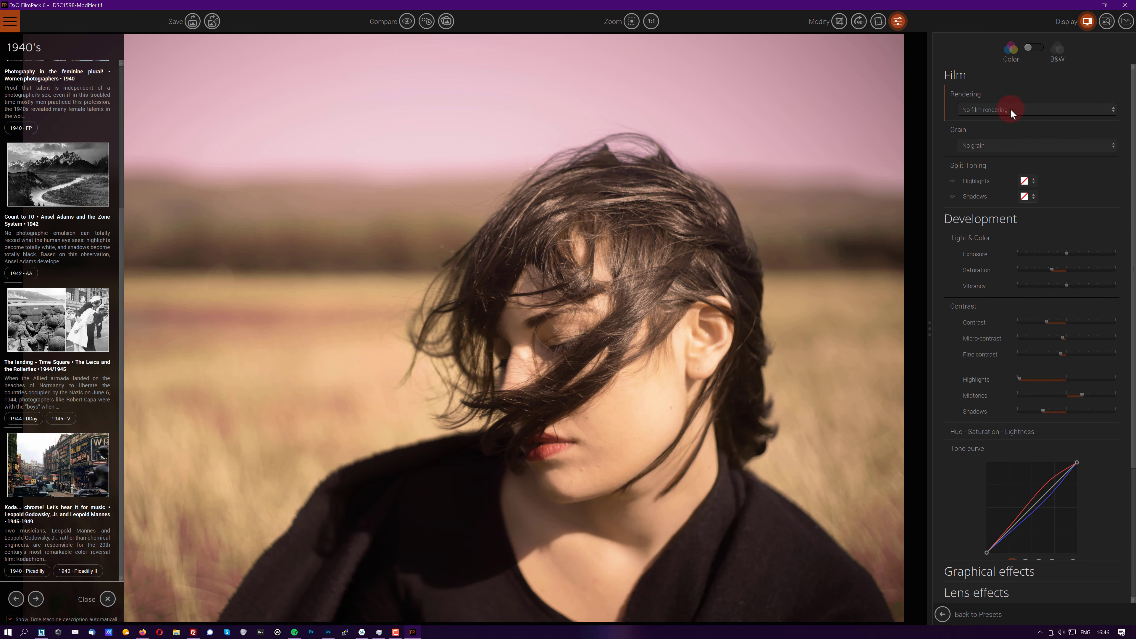
click(28, 419)
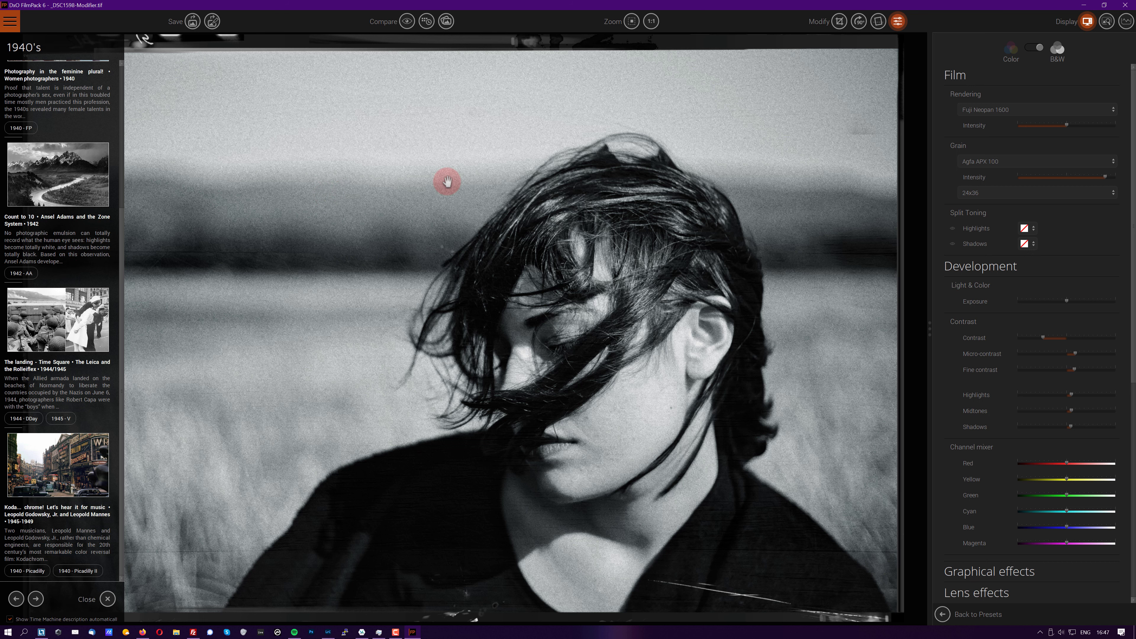
Step: Compare the rendered portrait side by side with the original image and return to the single-image view
click(406, 21)
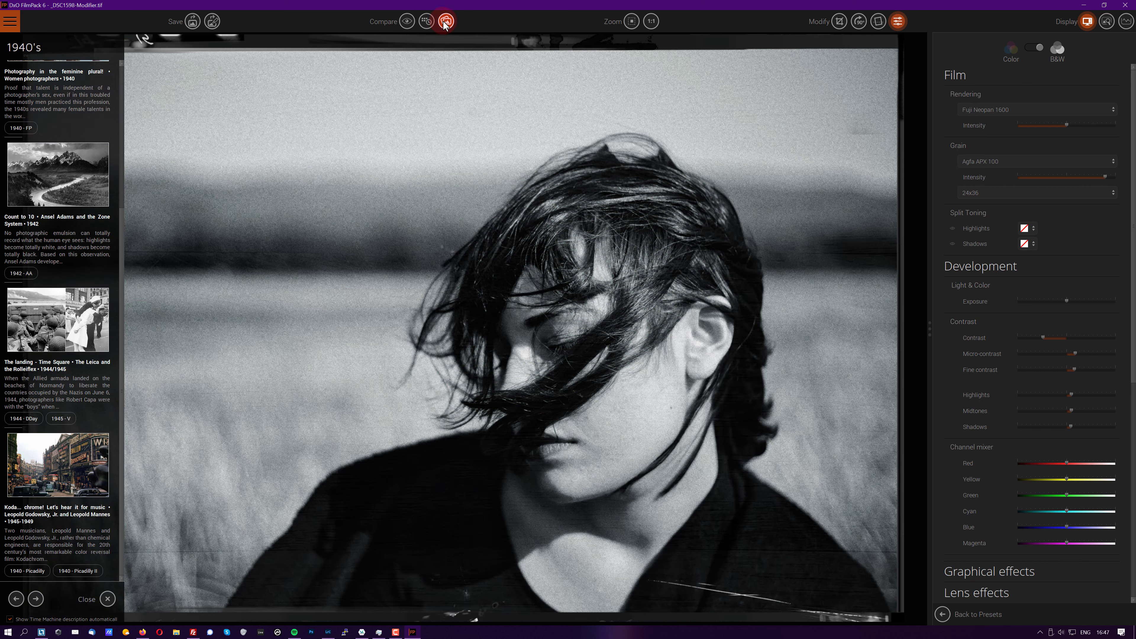
click(445, 21)
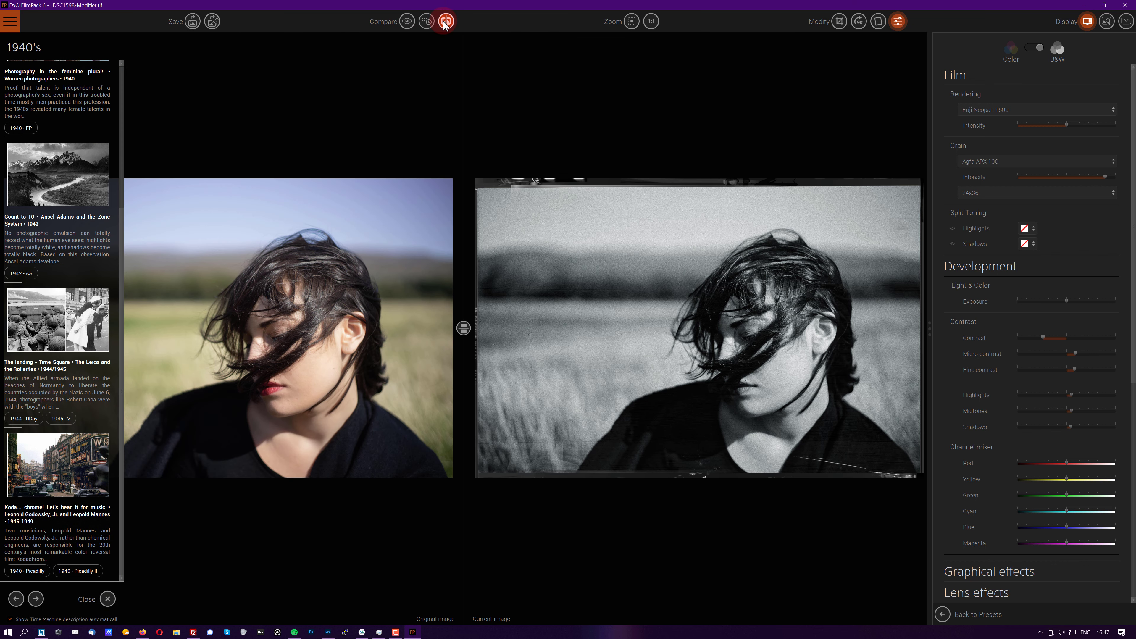
click(445, 21)
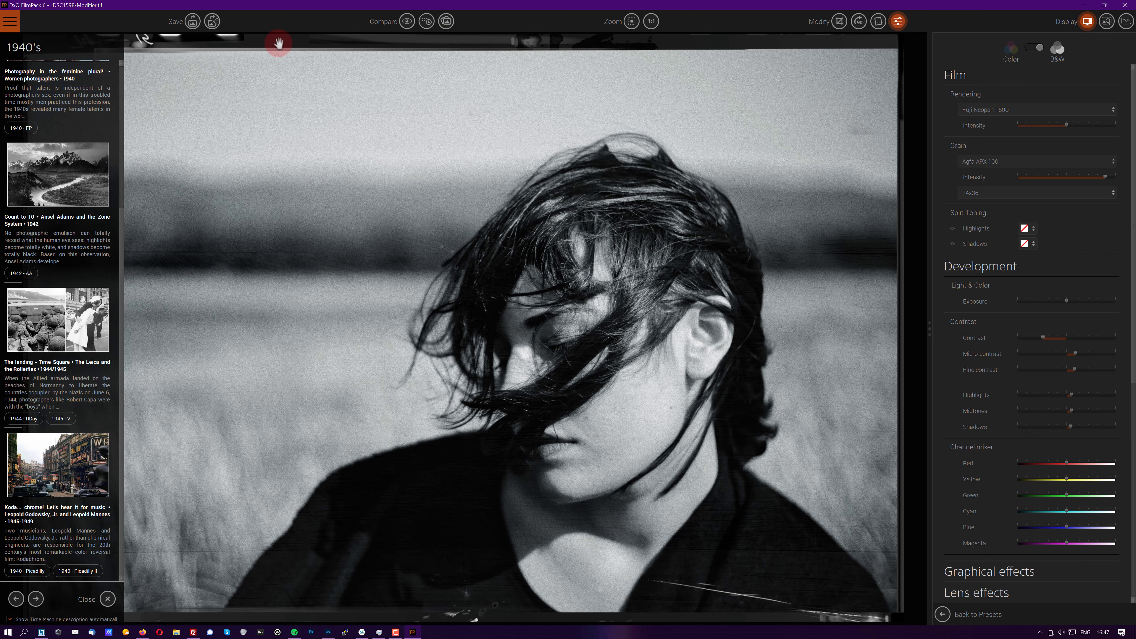
Step: Examine the graphical effects of the rendering and the list of available frames, keeping the "Slide 2 B&W" frame
click(1133, 583)
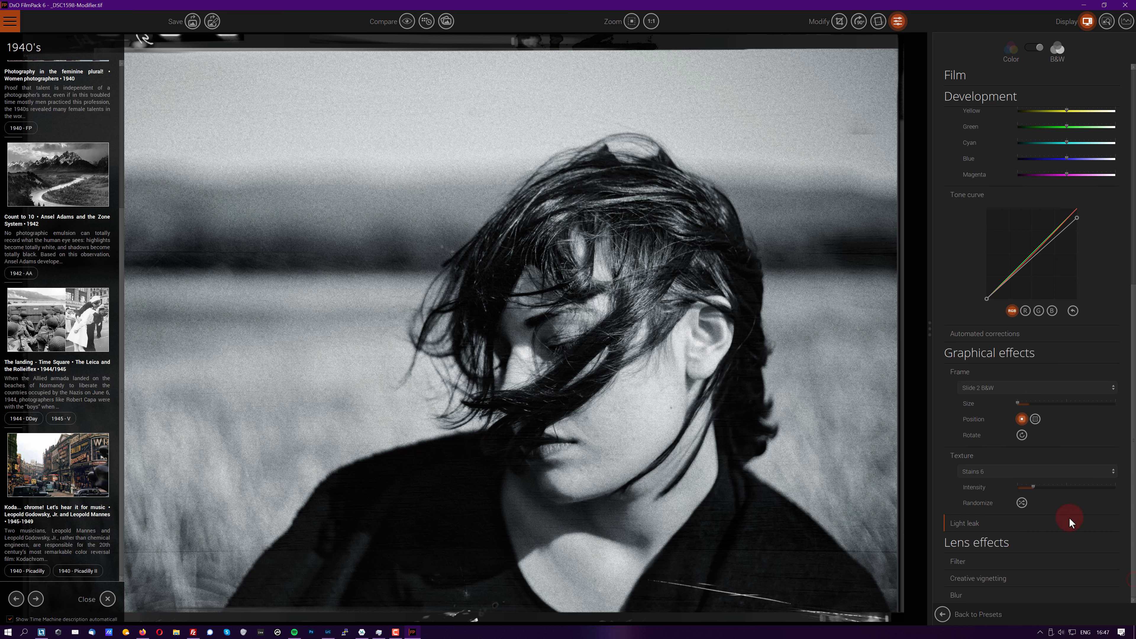
click(994, 388)
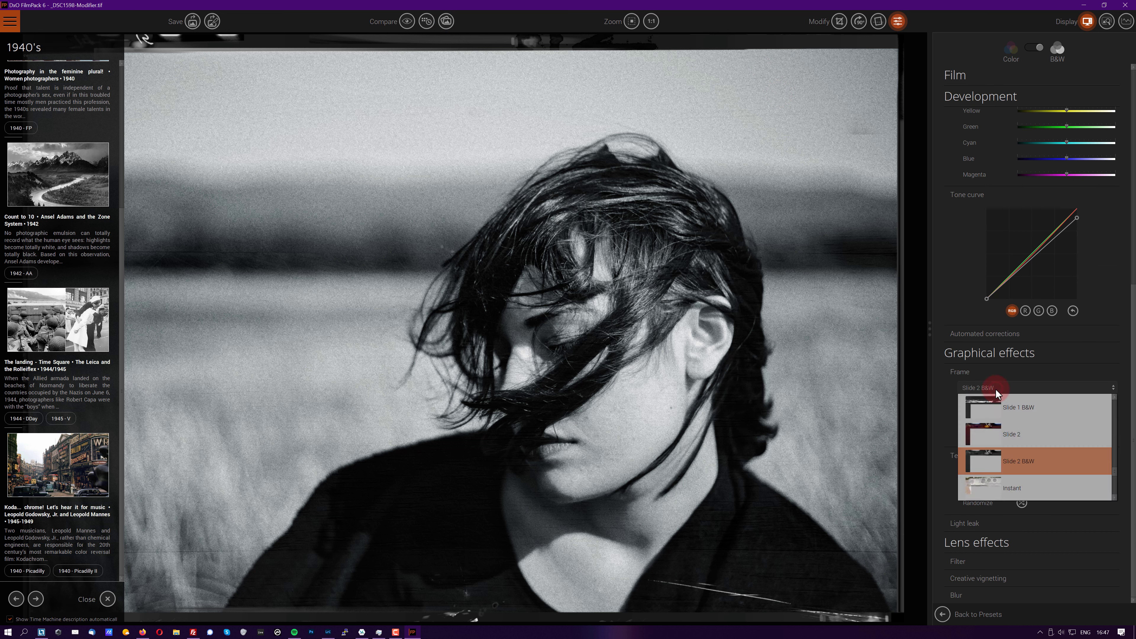
click(1036, 365)
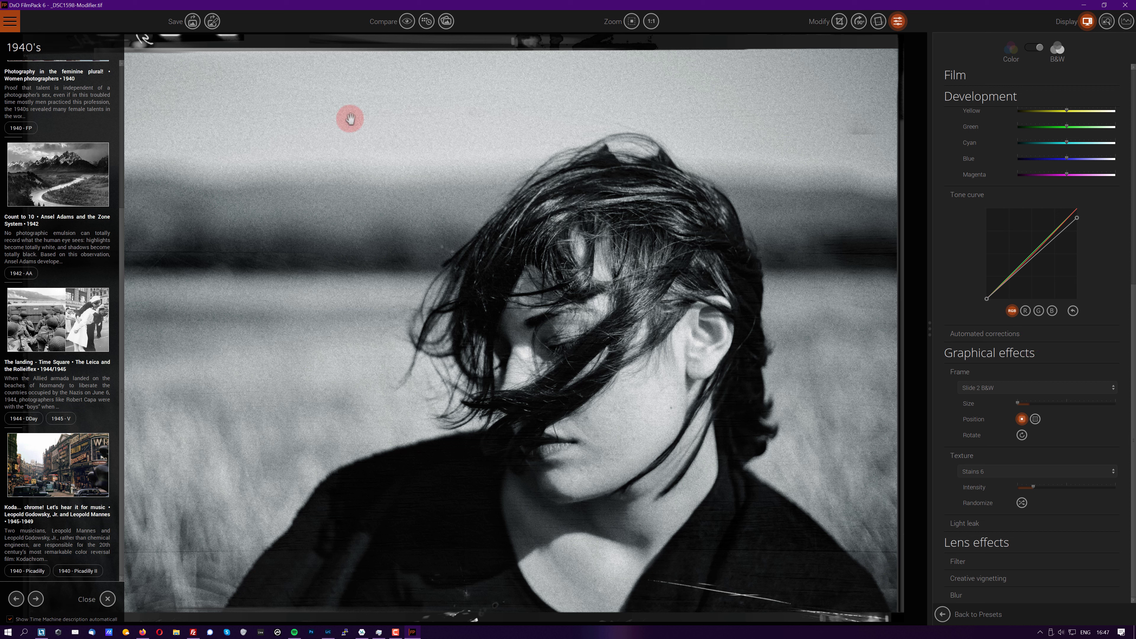
Step: Review the save and return options, and check the edited and original portraits in the Lightroom Classic library
click(9, 21)
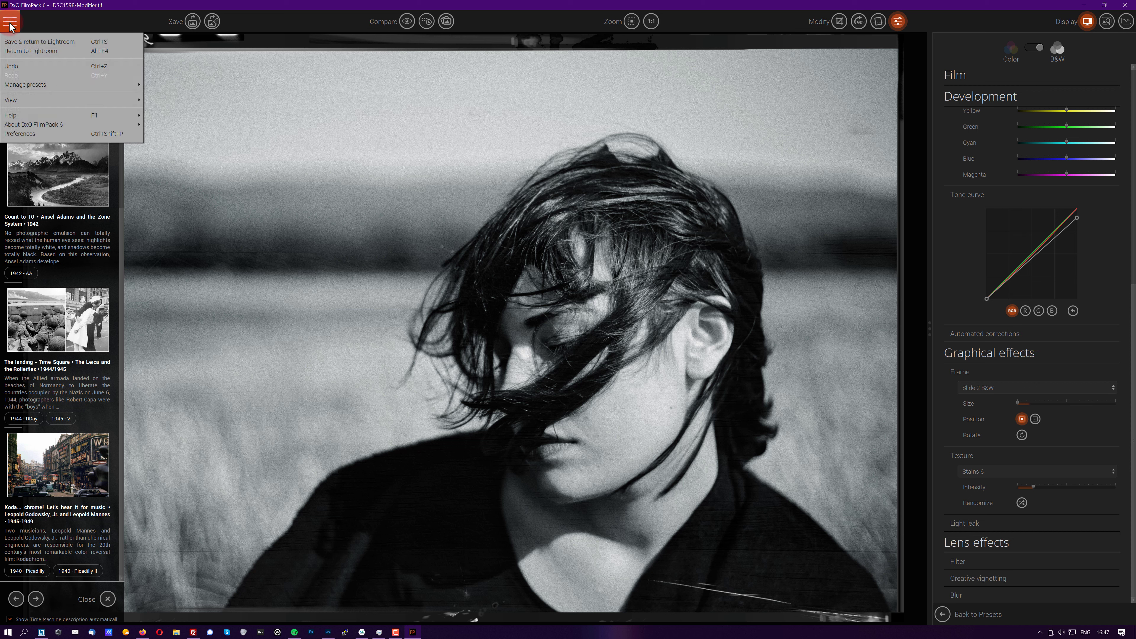
click(38, 43)
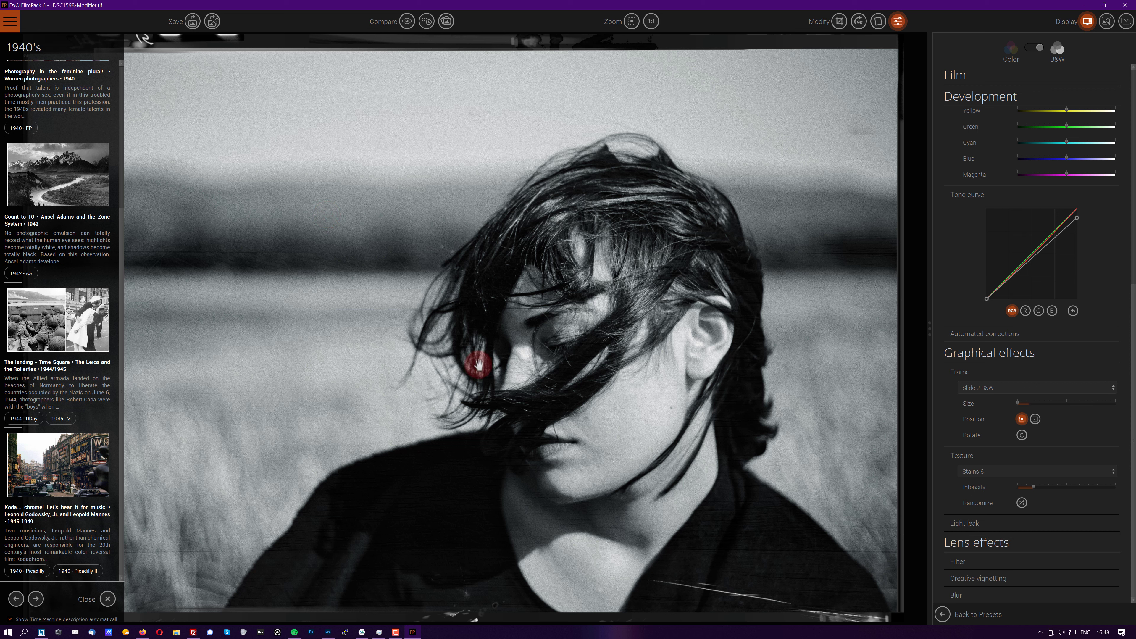
click(328, 632)
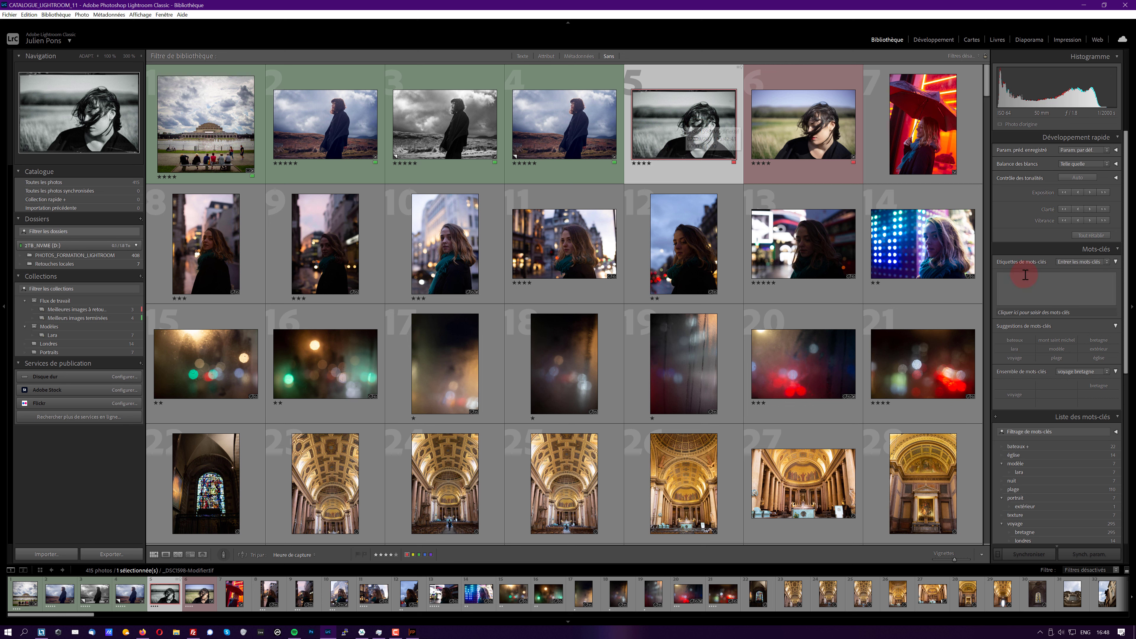
click(820, 141)
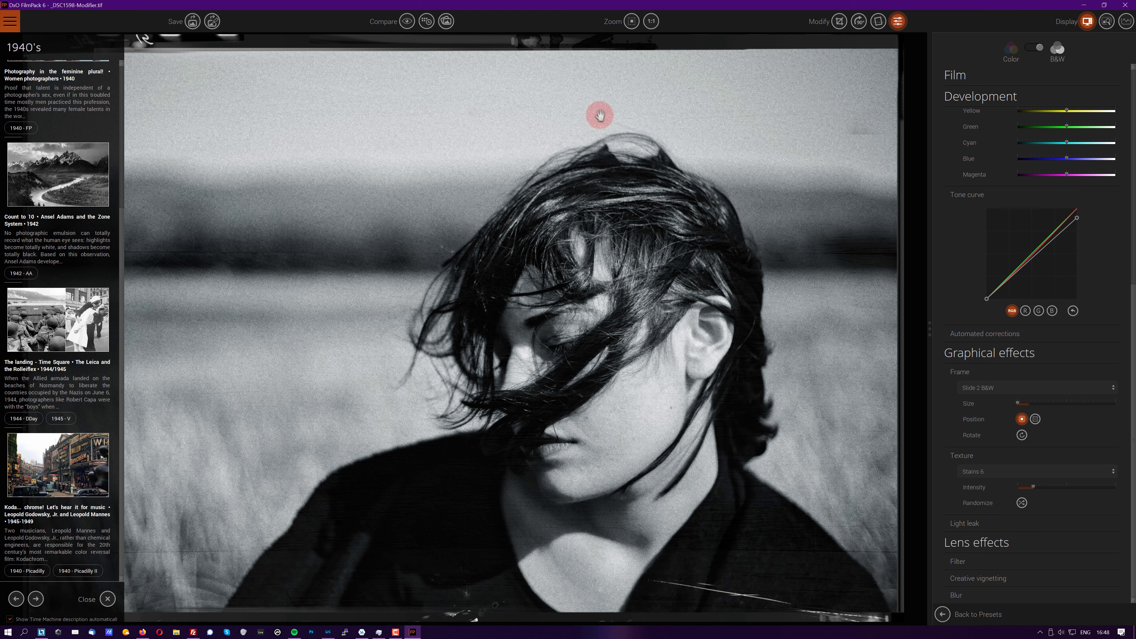
Step: Save the rendered portrait and return to Lightroom Classic to see the edited copy in the library grid
click(13, 26)
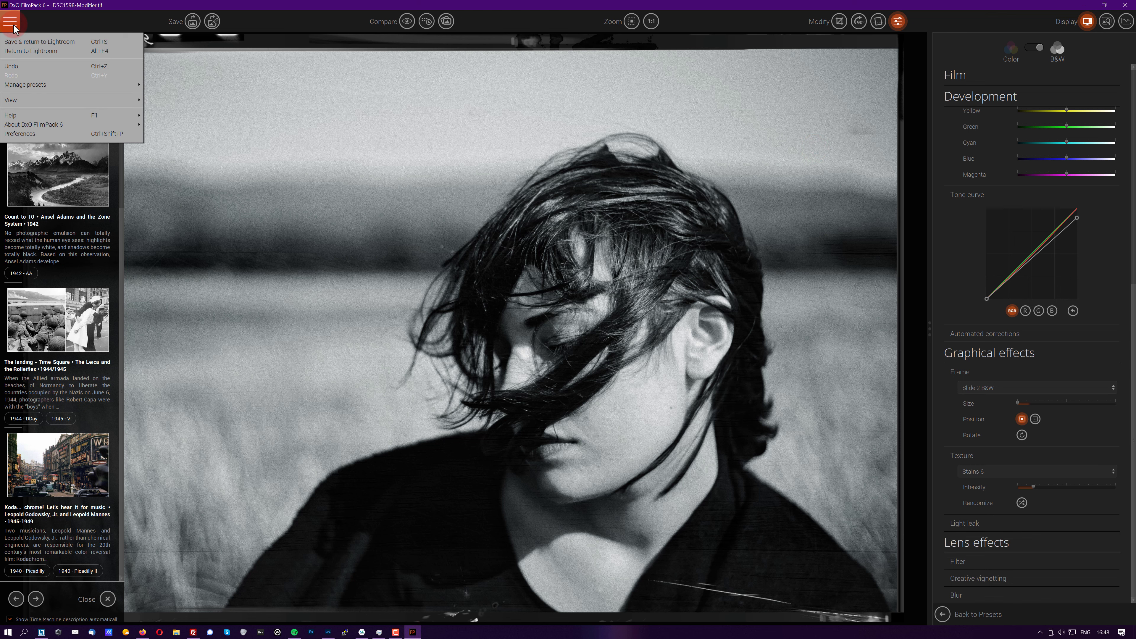
click(184, 64)
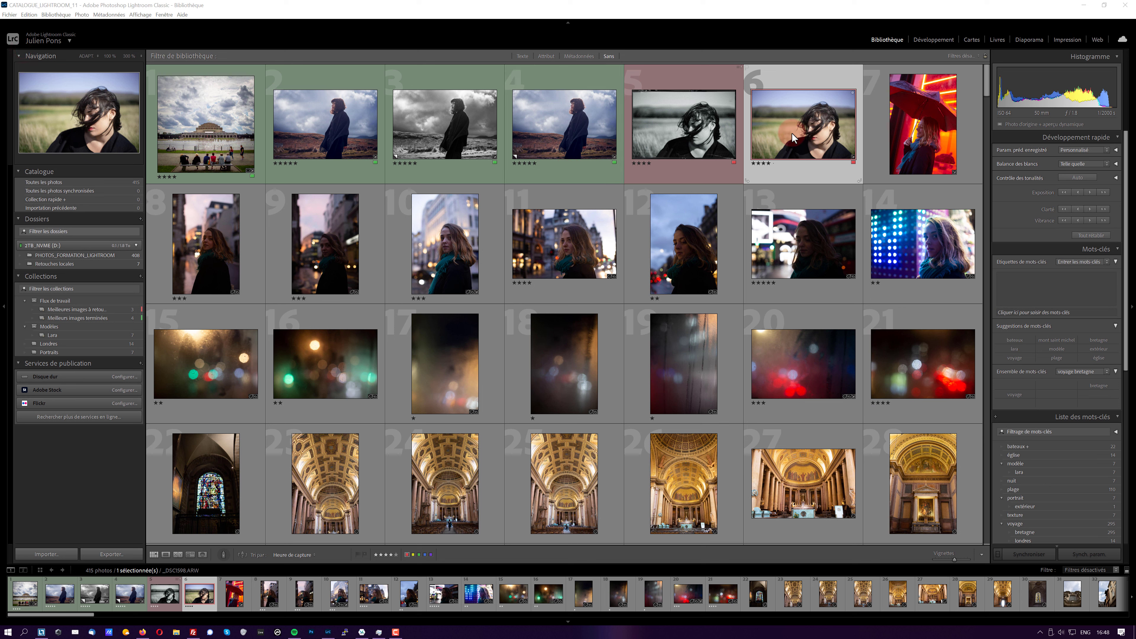
click(687, 103)
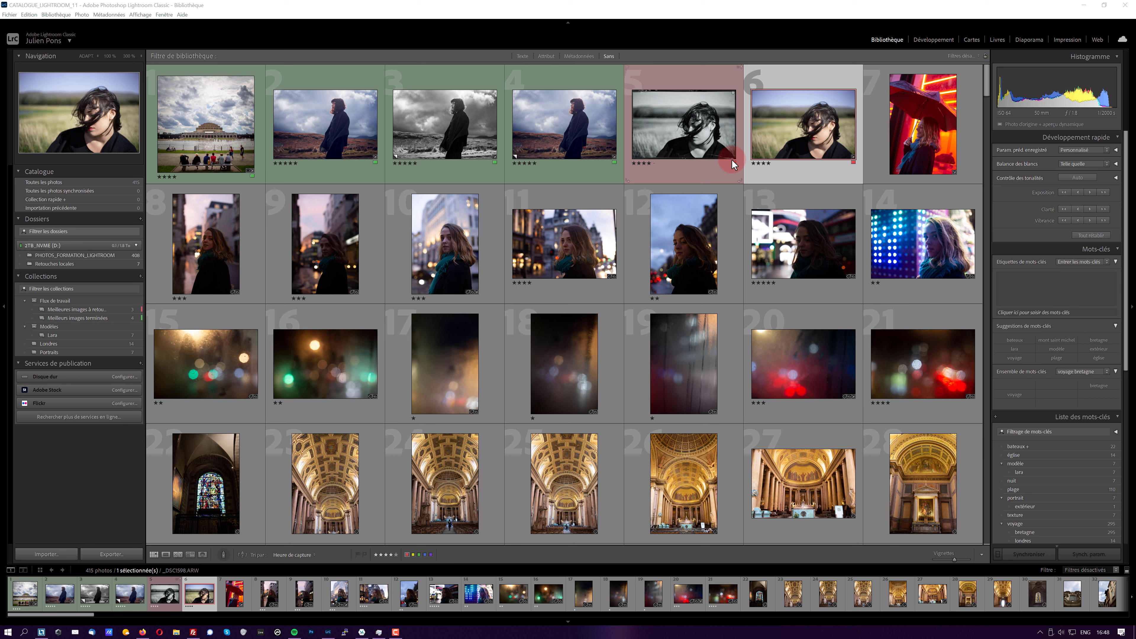
Step: Send the landscape-format street portrait of the woman in the green scarf (photo 11) to DxO FilmPack 6 for editing
right_click(574, 238)
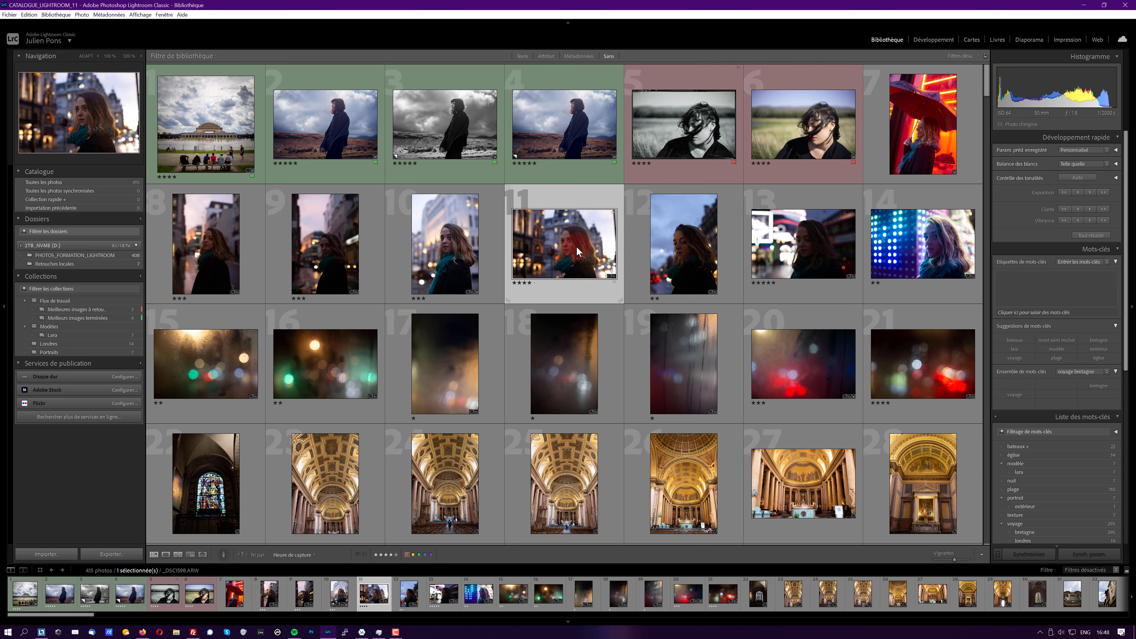
mouse_move(705, 325)
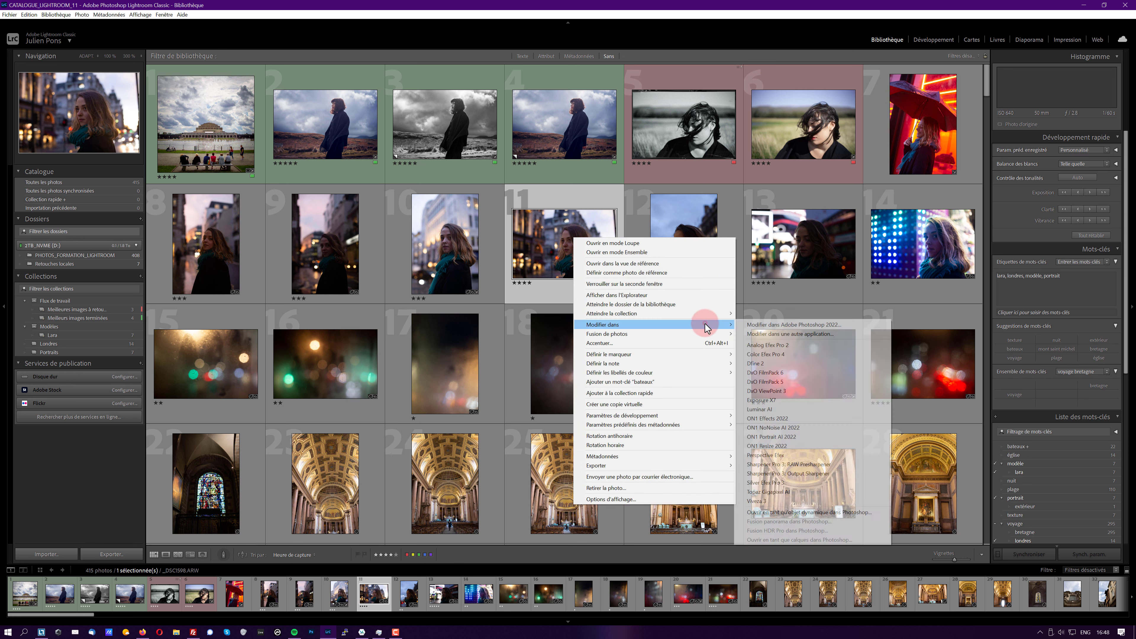
click(829, 372)
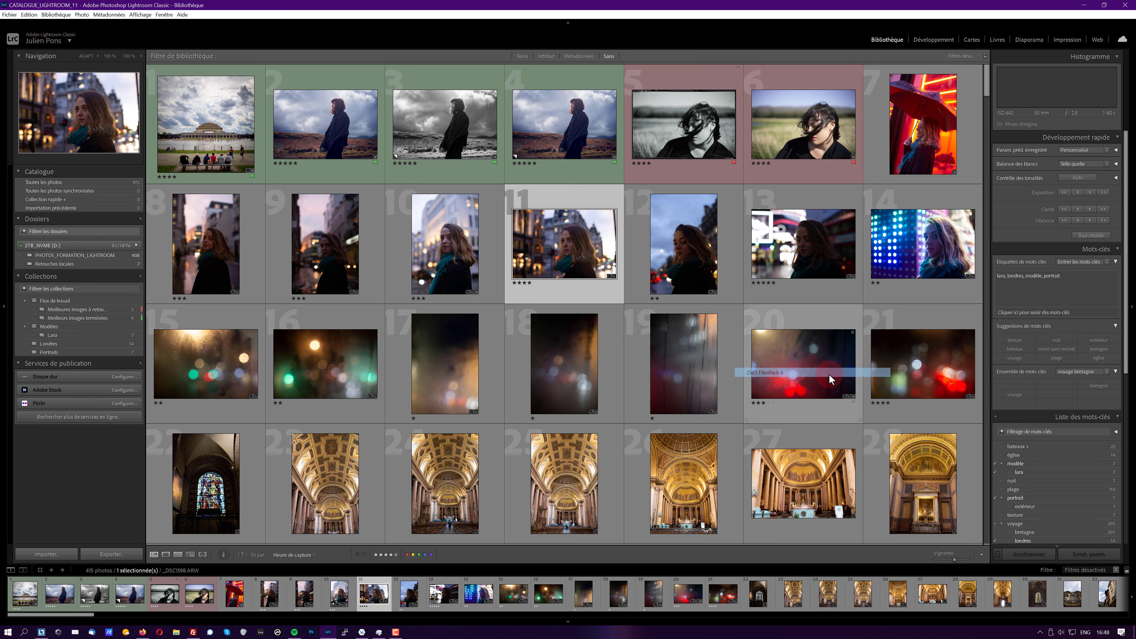
click(602, 442)
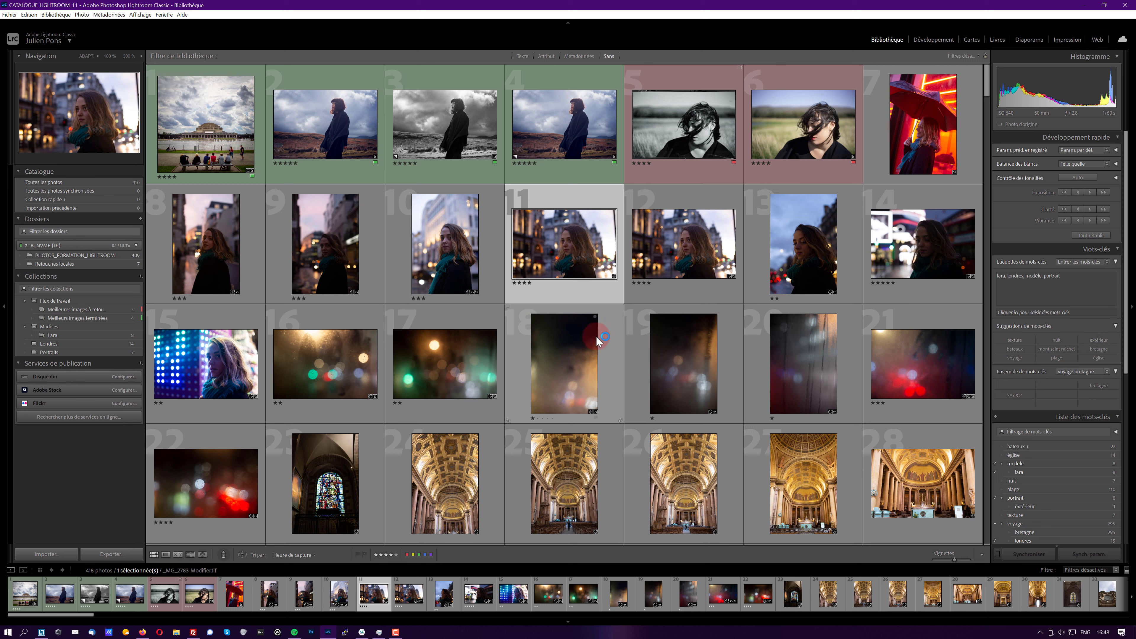
Step: Switch to Firefox and compare the features and prices of the FilmPack 6 ESSENTIAL and ELITE editions
click(142, 632)
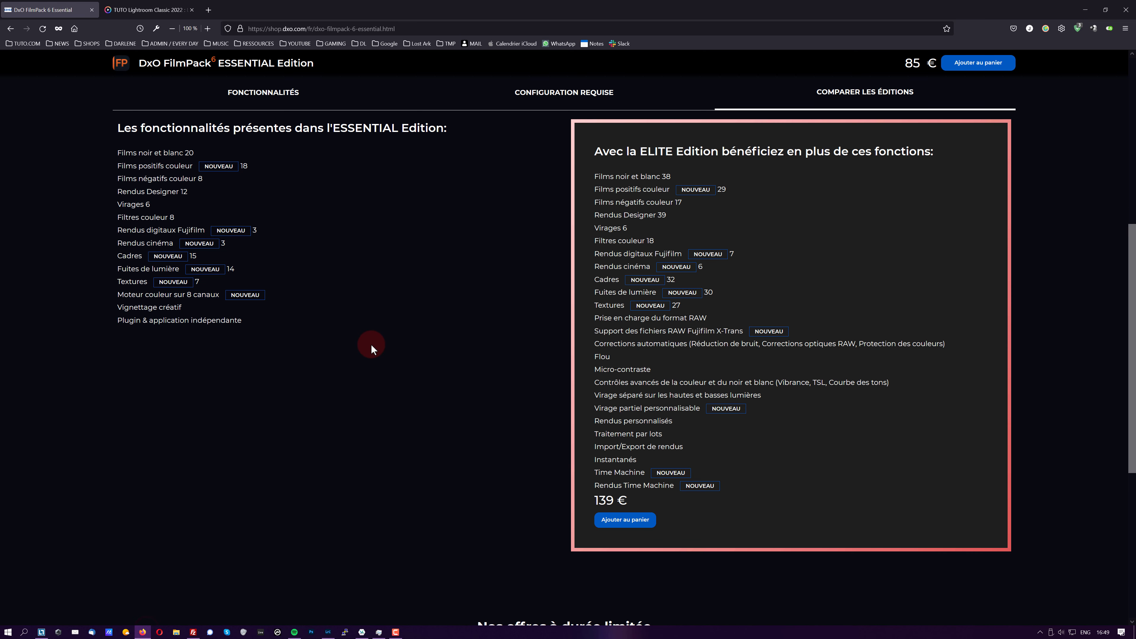
scroll(371, 345, up, 5)
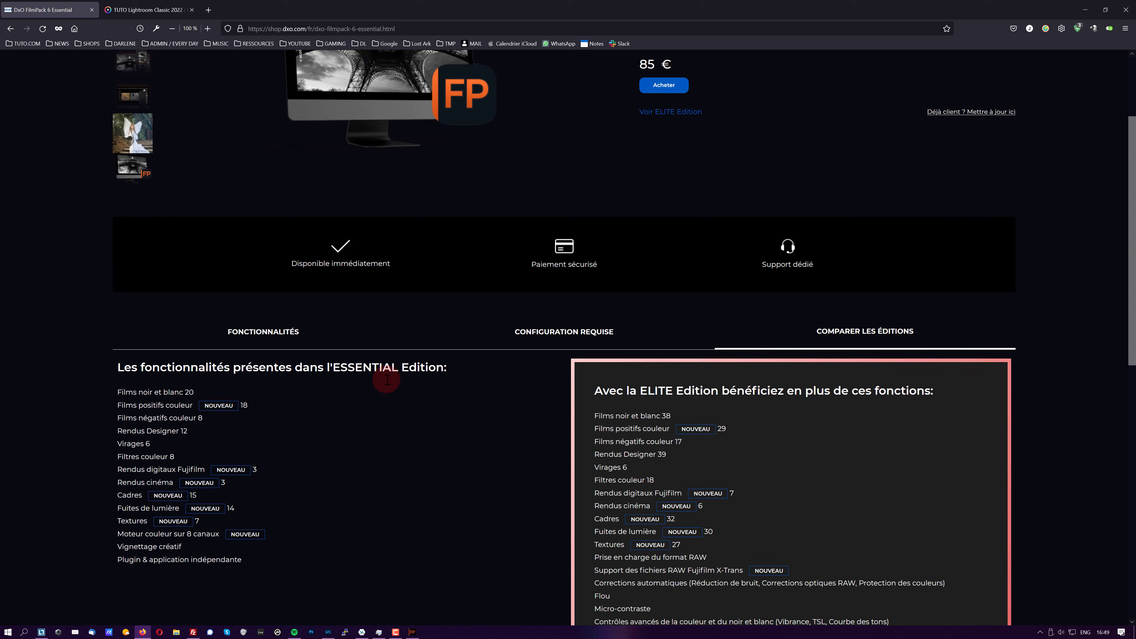
scroll(387, 379, up, 3)
scroll(537, 313, down, 3)
scroll(595, 288, up, 3)
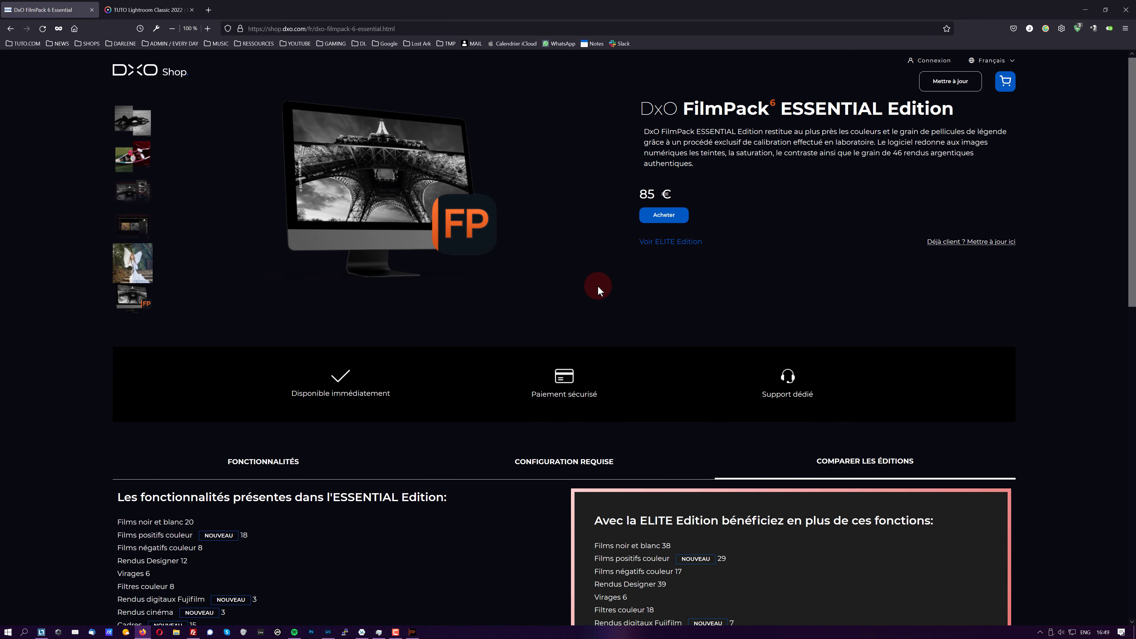
scroll(597, 286, down, 7)
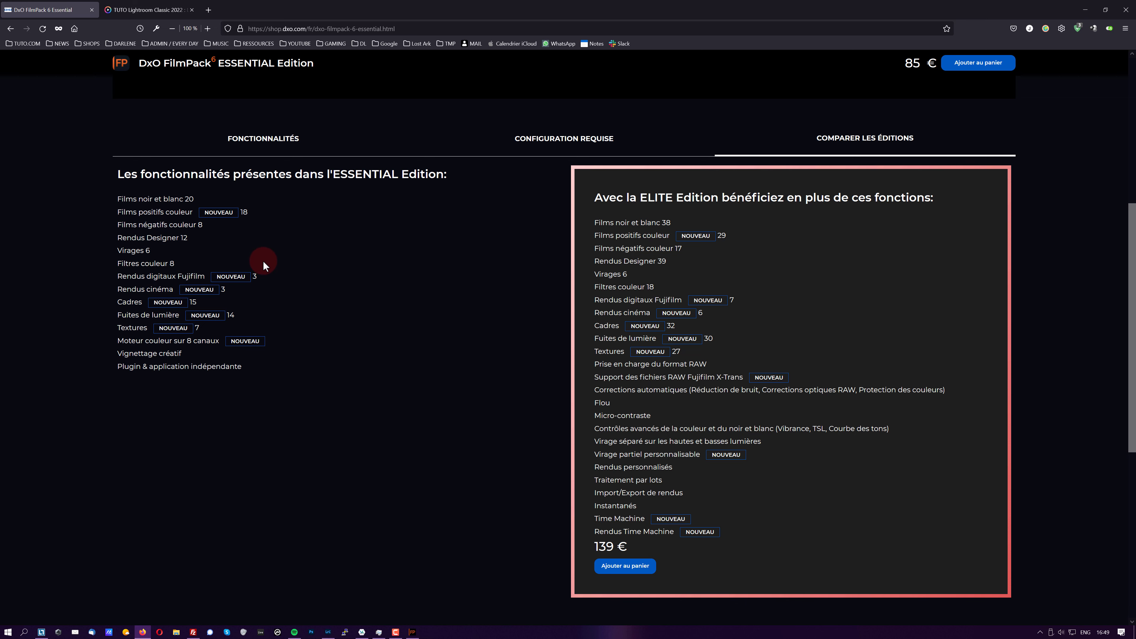
Step: Compare the ESSENTIAL and ELITE feature lists, focusing on the Time Machine functions and the black-and-white films in the ELITE edition
scroll(323, 397, up, 3)
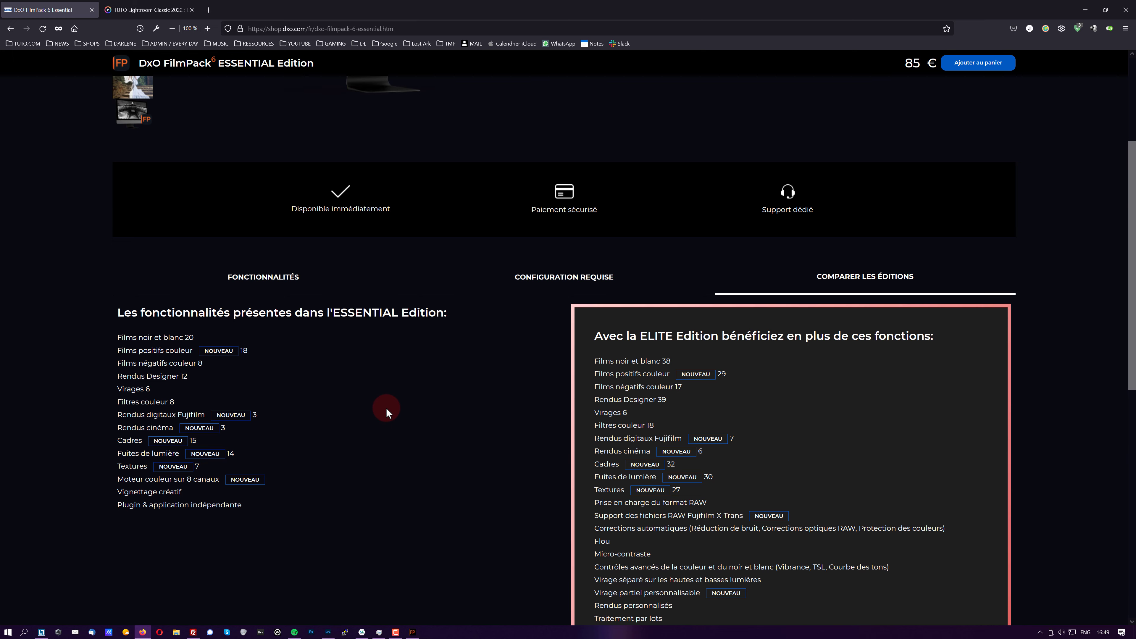
scroll(386, 408, down, 4)
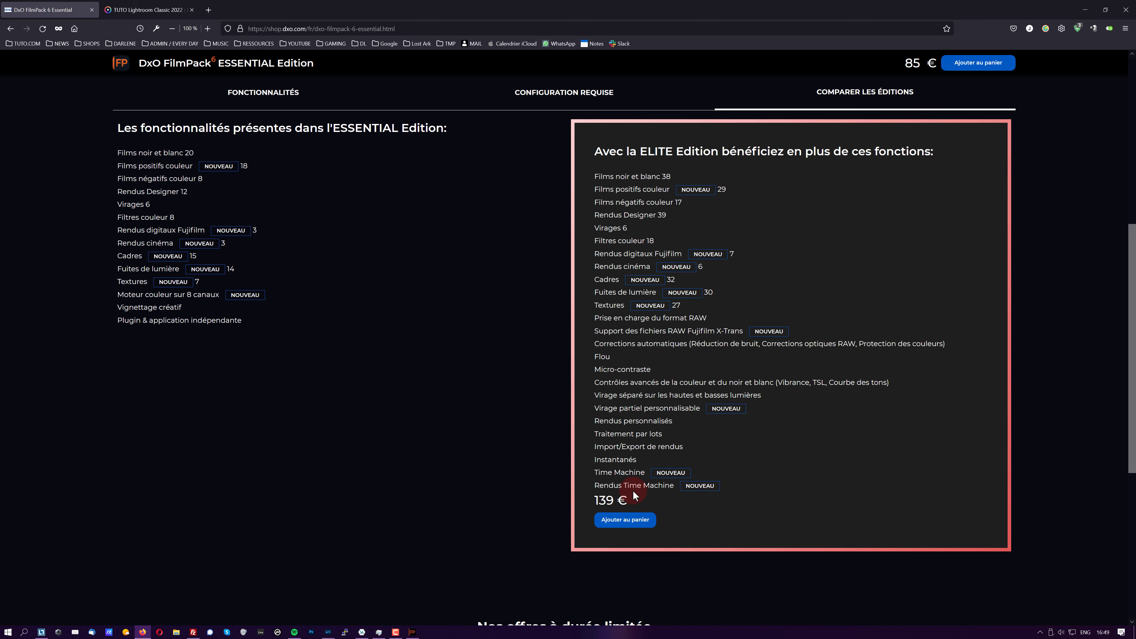
drag(595, 473, 649, 487)
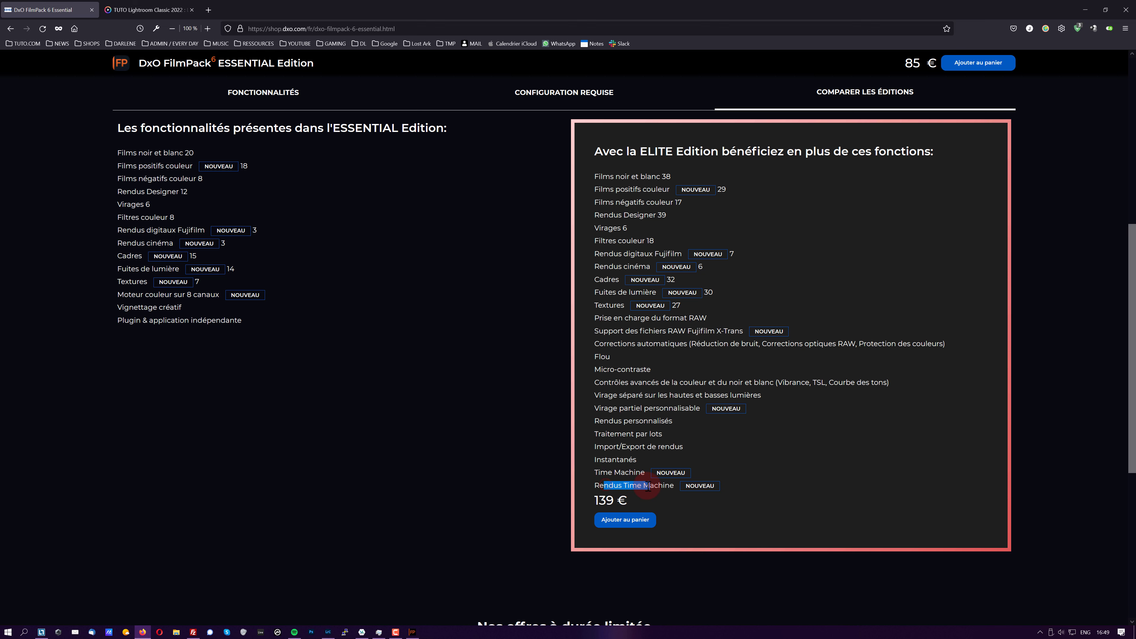
click(638, 487)
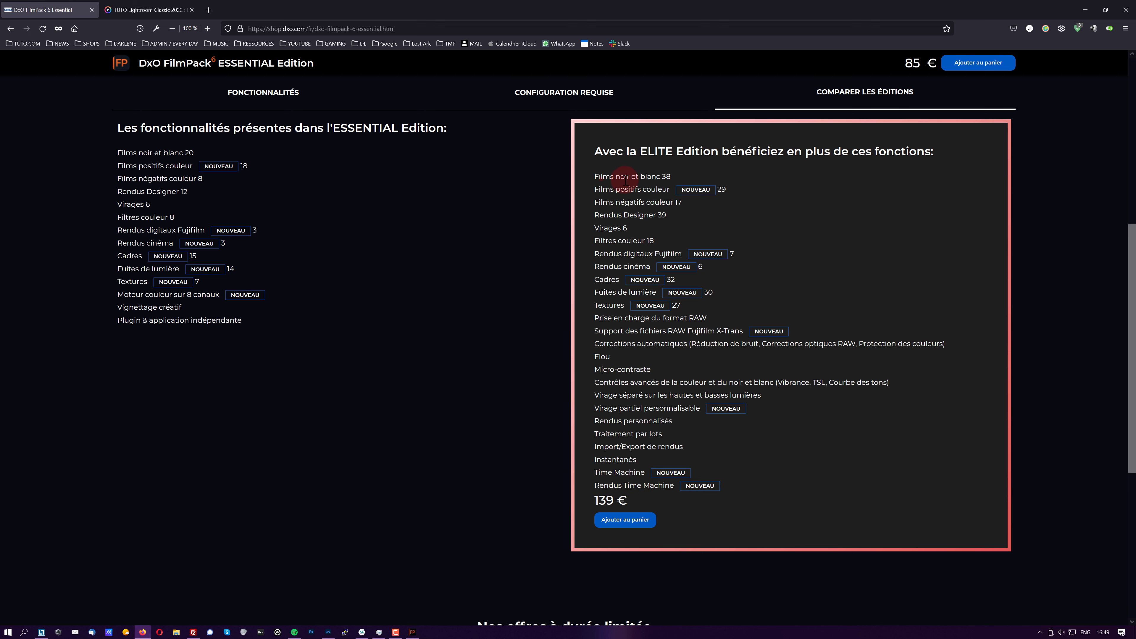
drag(626, 181, 659, 180)
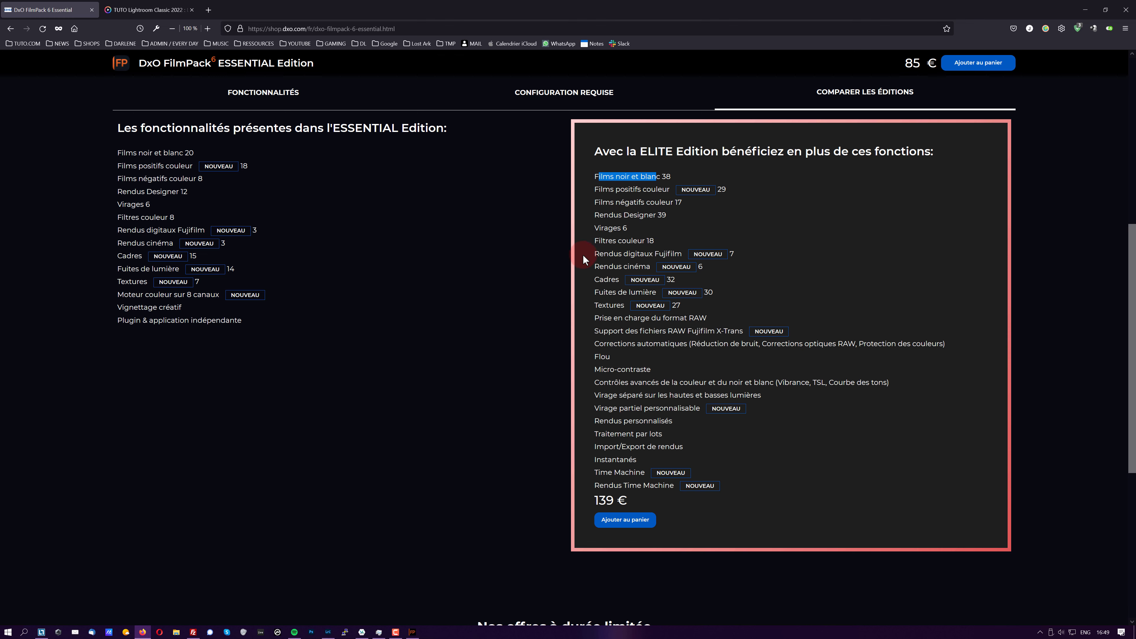
Step: Switch to DxO FilmPack 6 and apply the Emo preset to the street portrait
click(412, 632)
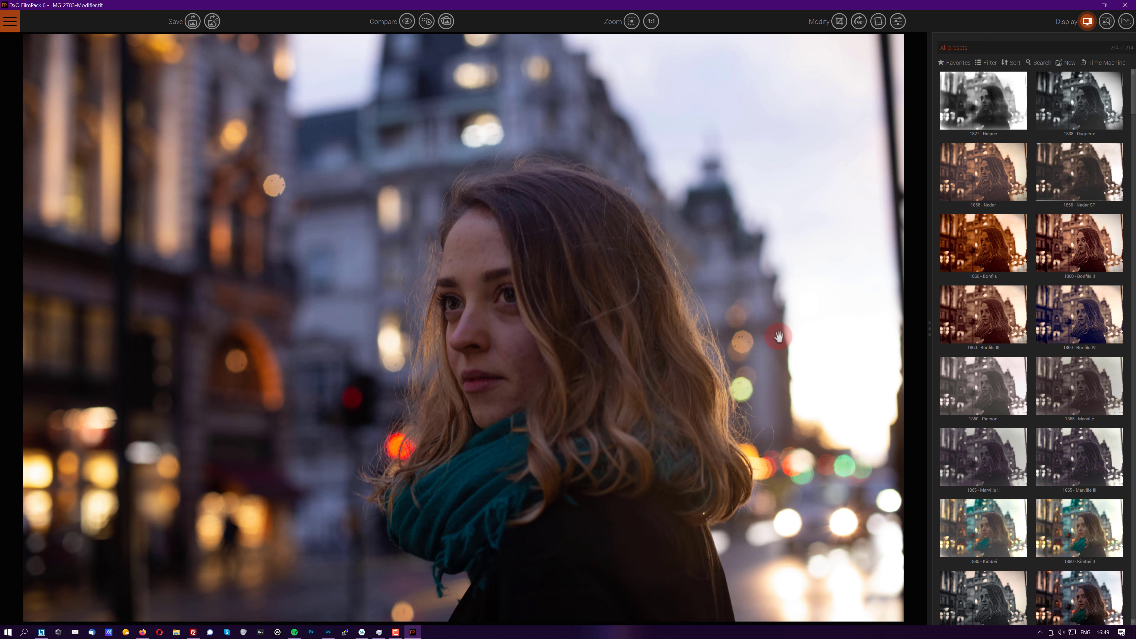
scroll(1133, 355, down, 10)
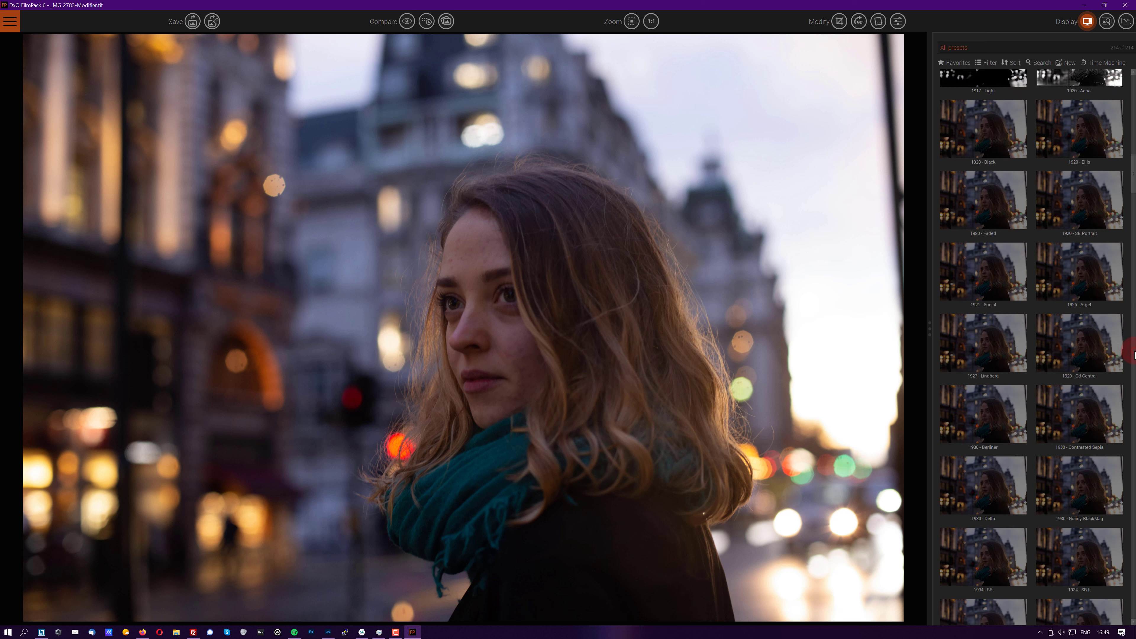
scroll(1134, 355, down, 15)
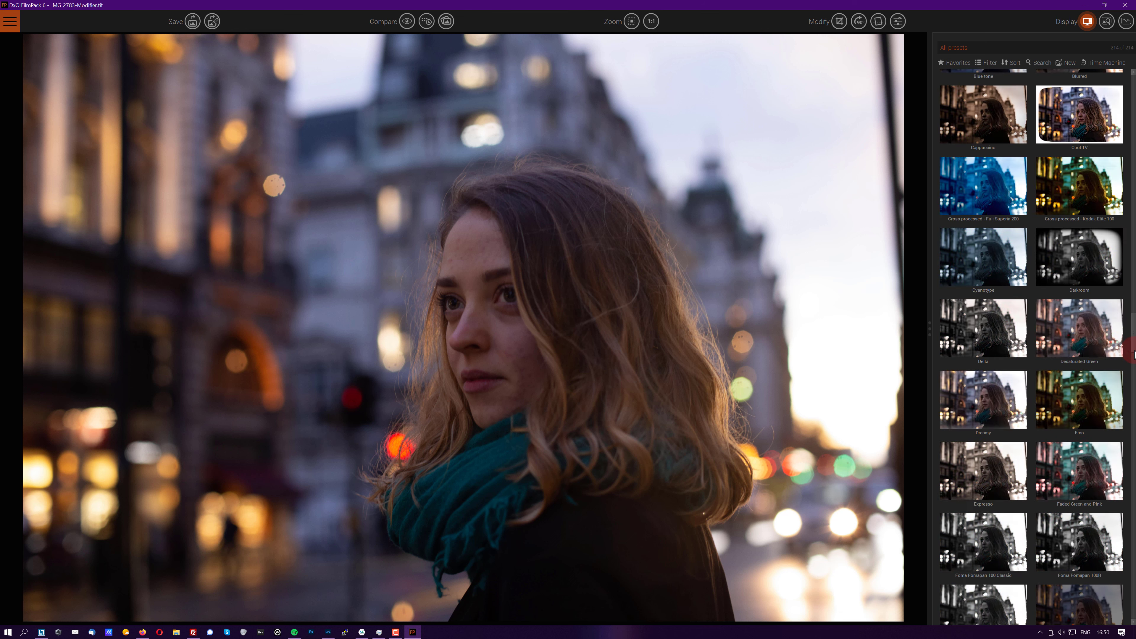
click(1095, 382)
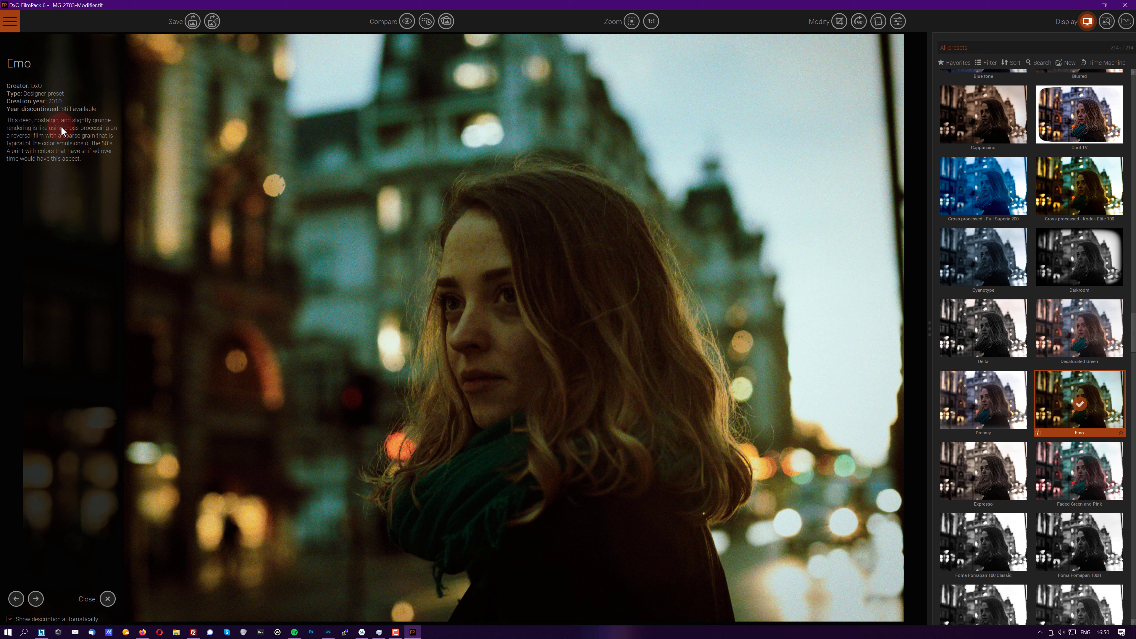
Step: Filter the presets by Time Machine, apply the 1994 - Rwanda rendering from 1990 - 1994, and check its detailed settings
click(1105, 62)
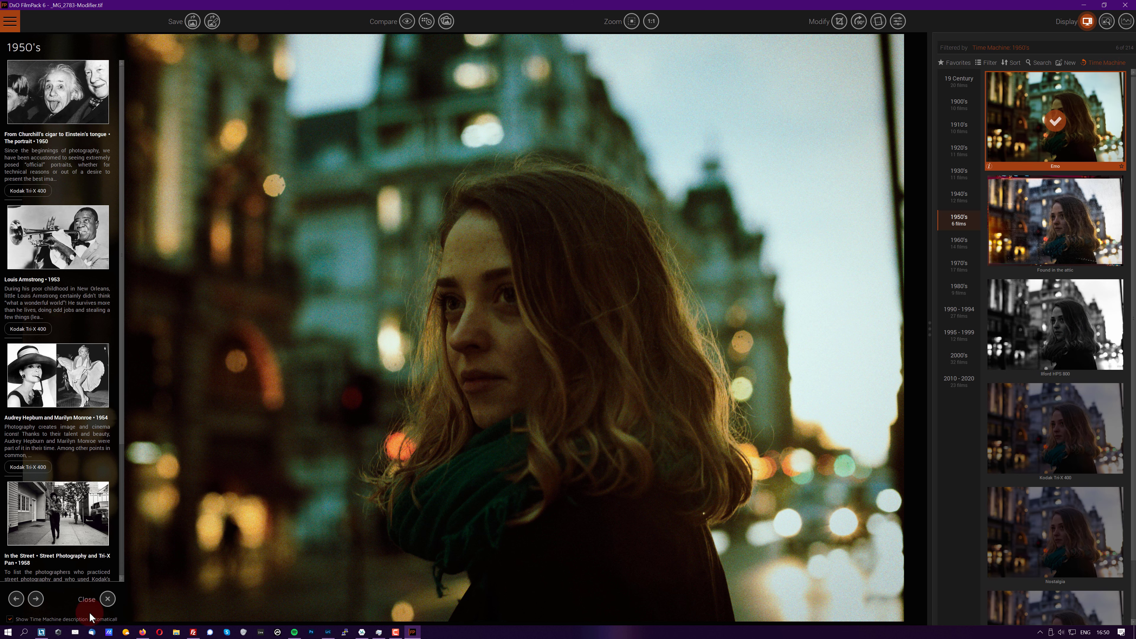
click(961, 335)
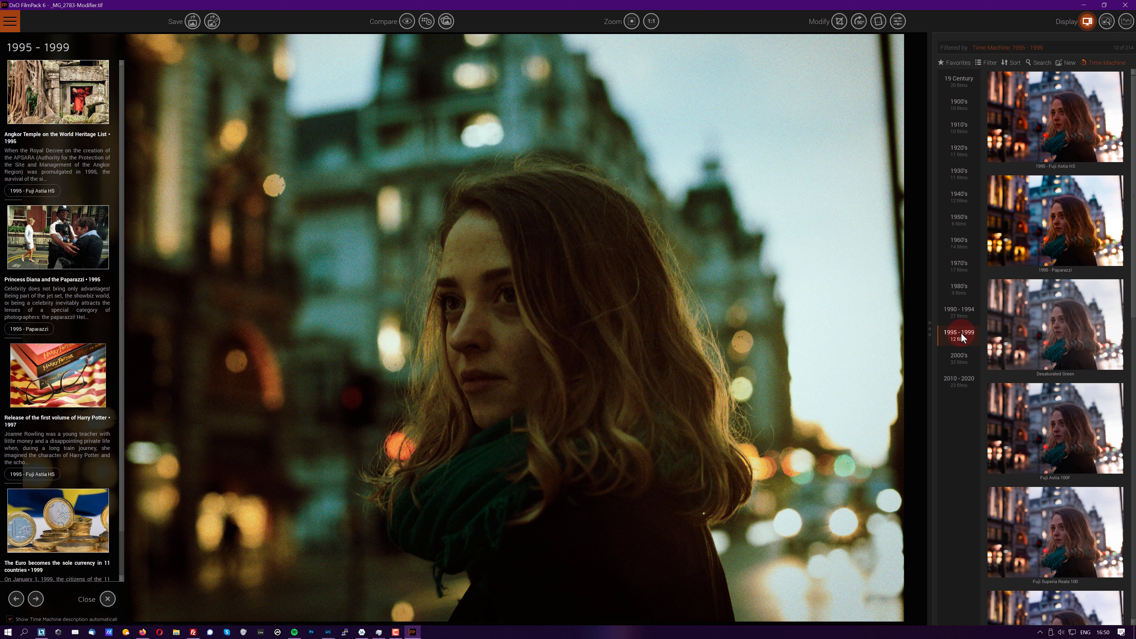
click(968, 310)
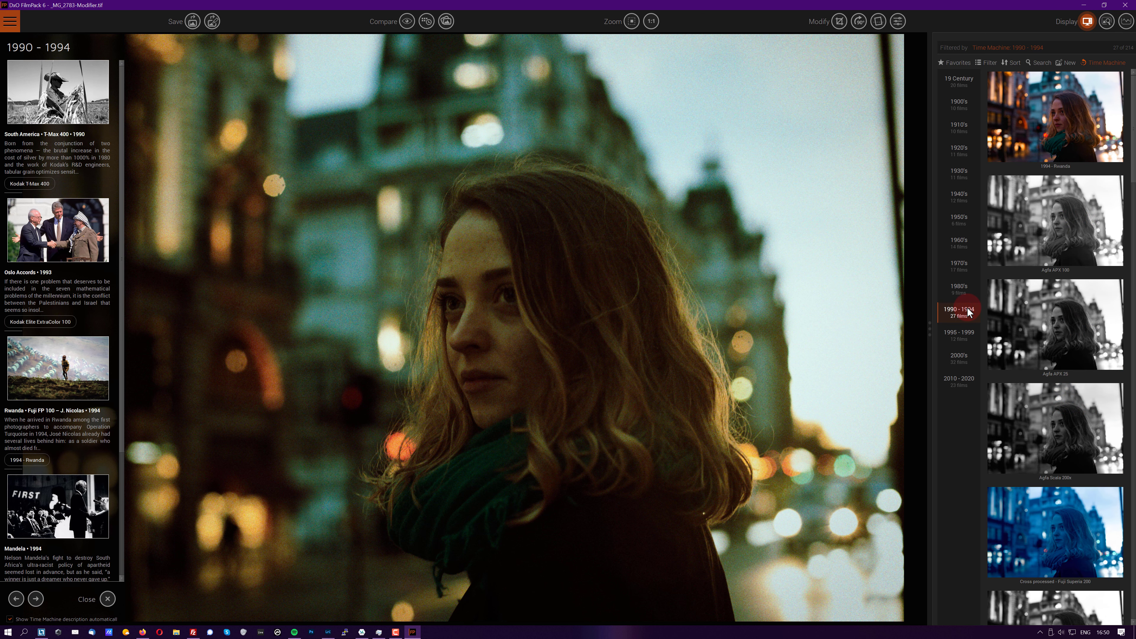
click(1058, 155)
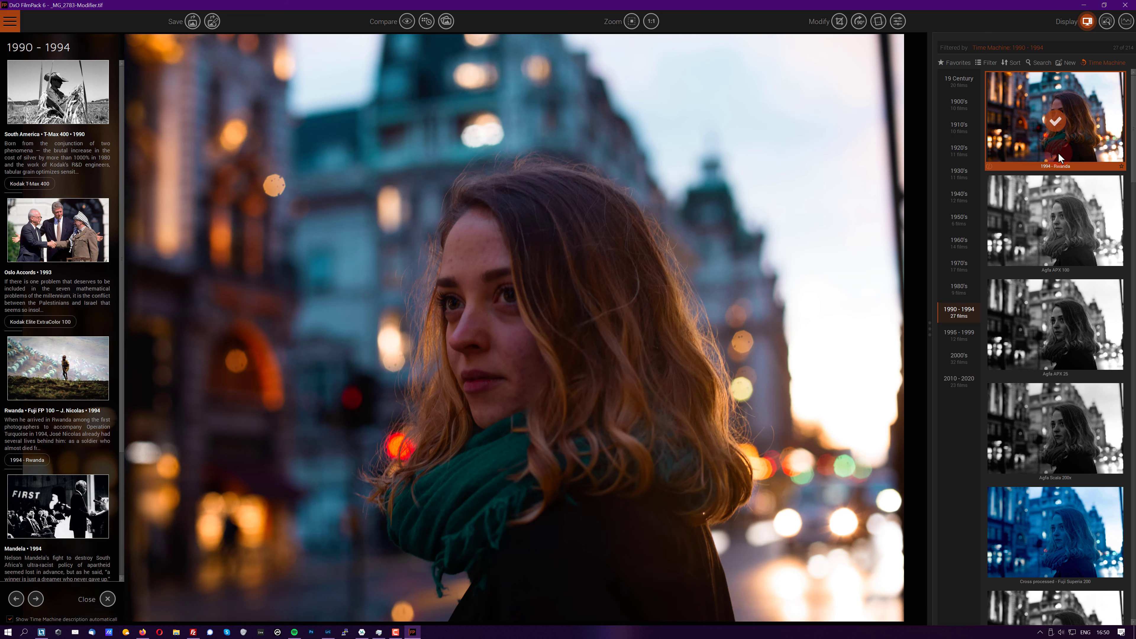
click(900, 23)
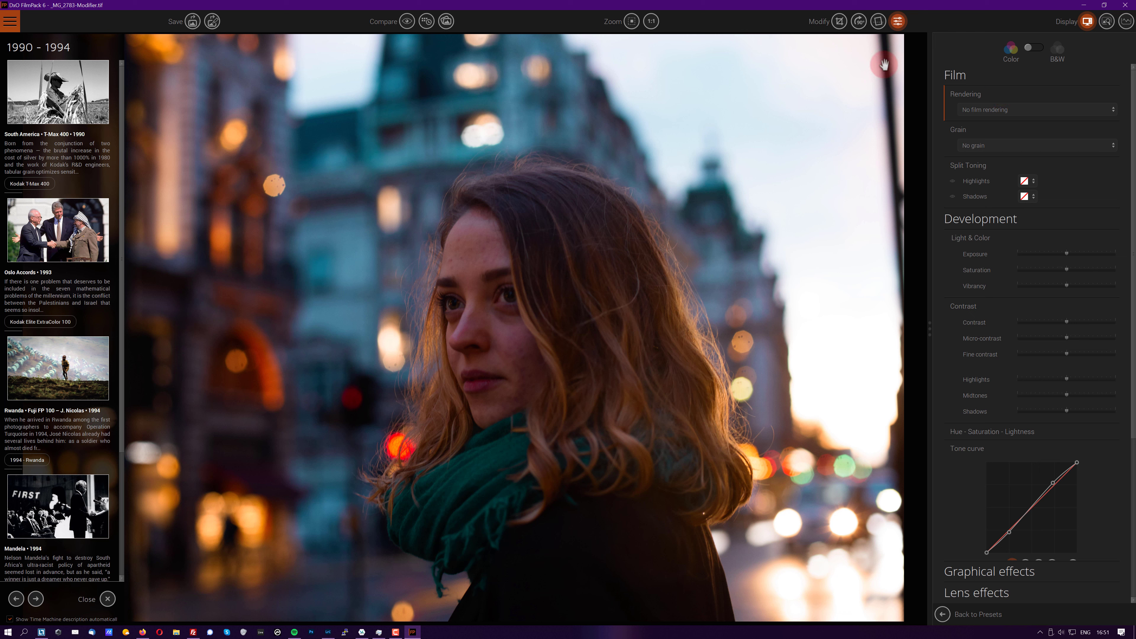
click(898, 21)
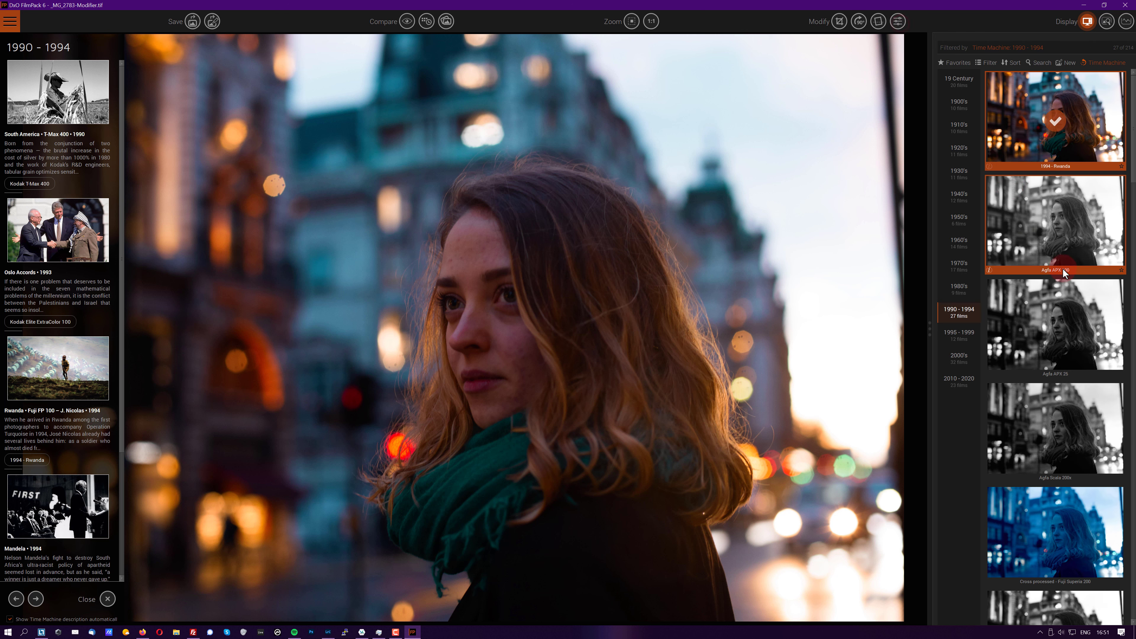
Step: Apply the 1989 - Berlin rendering from the 1980's and view its detailed settings and the decade's remaining historical descriptions
click(957, 288)
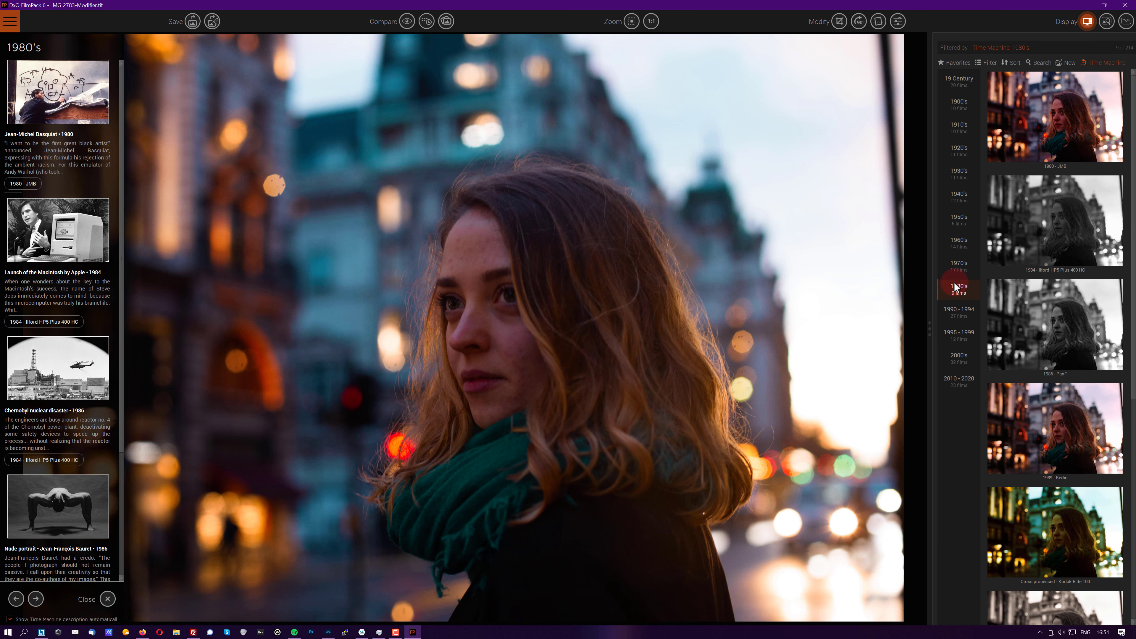
click(1050, 433)
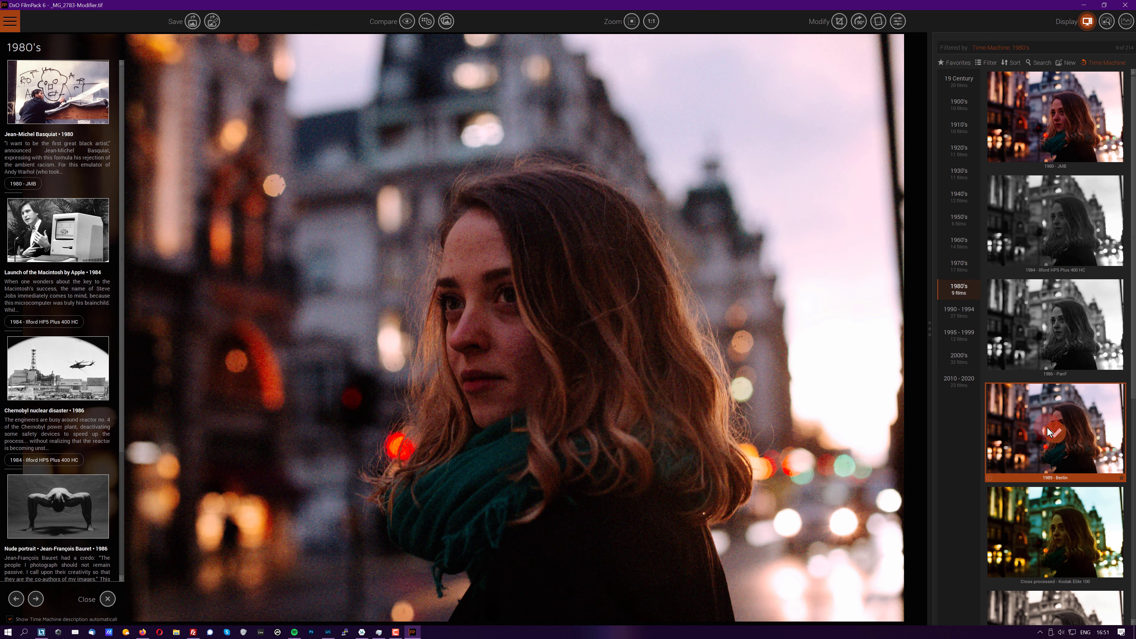
click(898, 21)
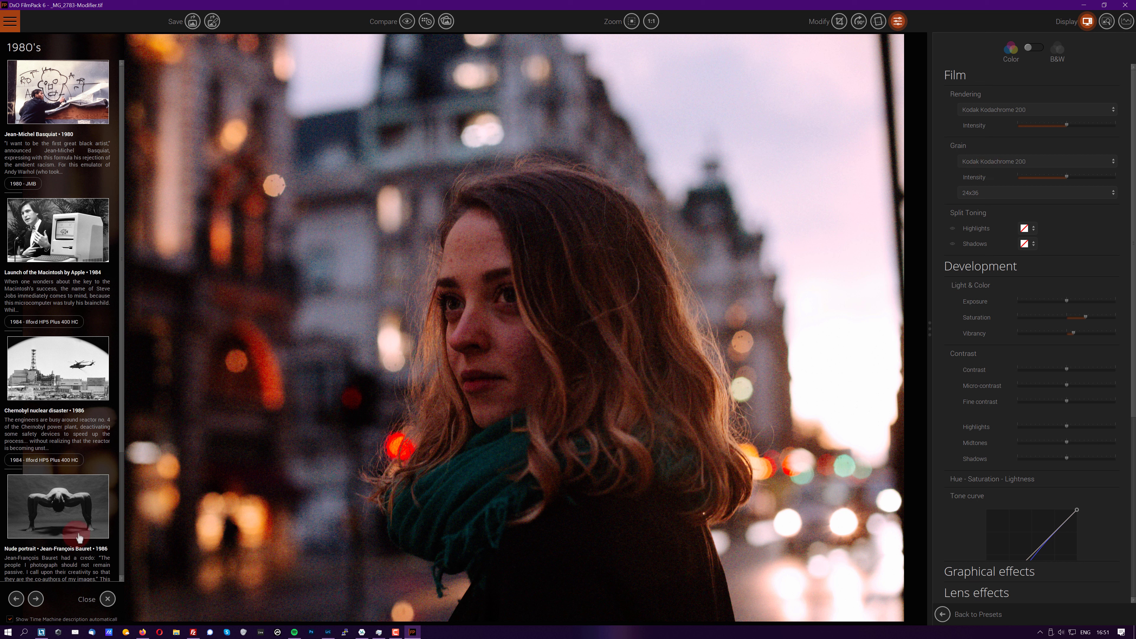
drag(120, 433, 115, 592)
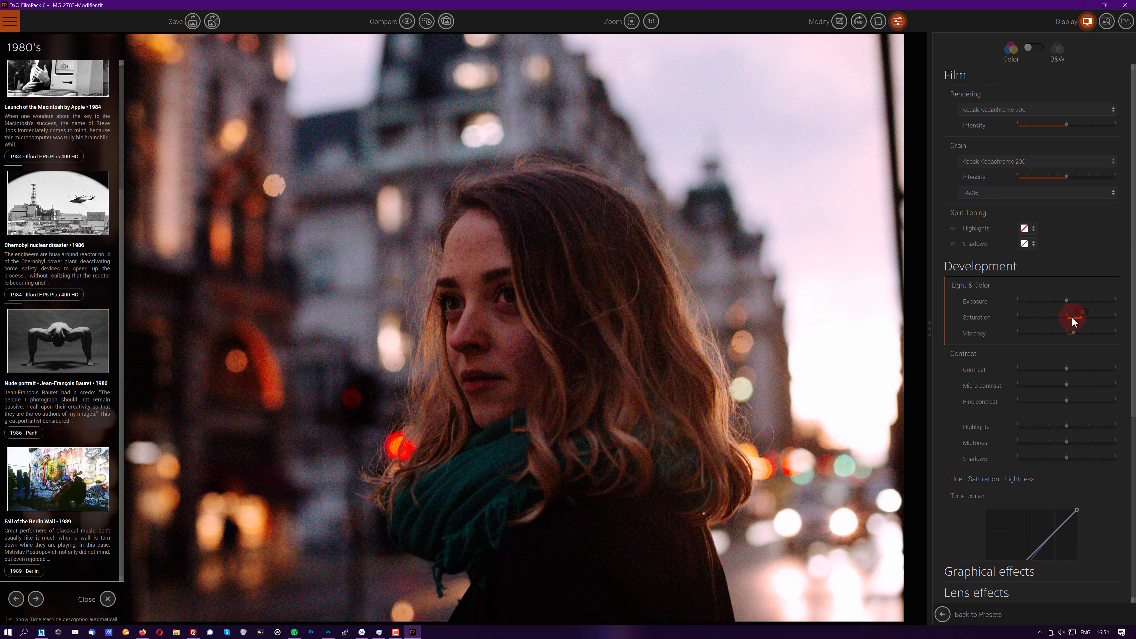
Step: Reduce the saturation, film grain intensity and shadows of the portrait's Berlin rendering
drag(1055, 317, 1054, 317)
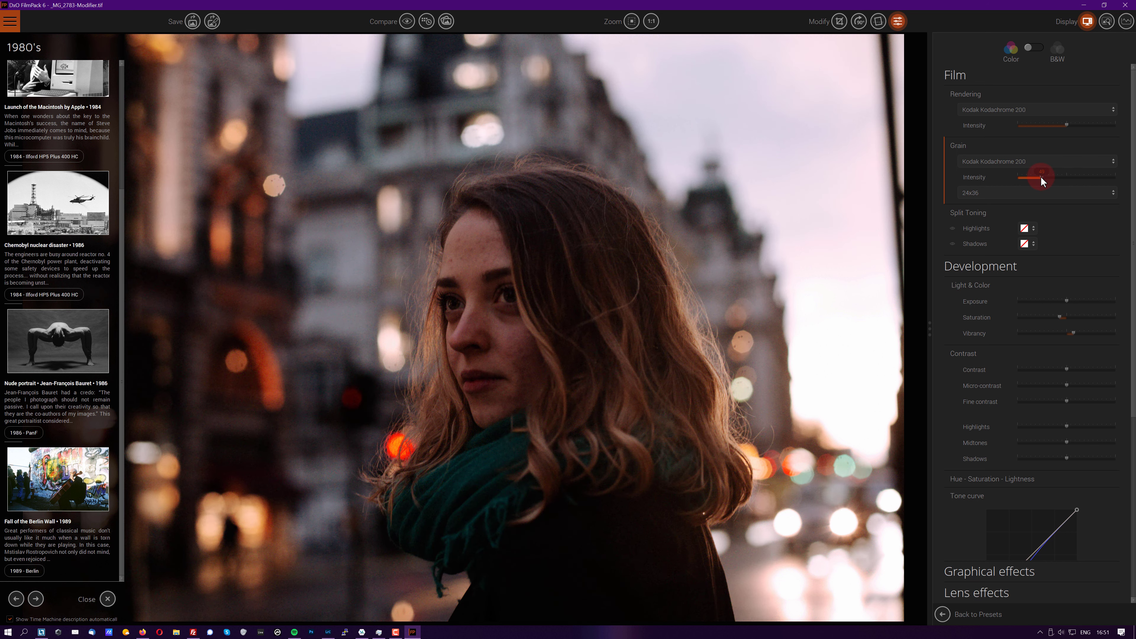
drag(1133, 356, 1129, 436)
drag(1070, 363, 1046, 360)
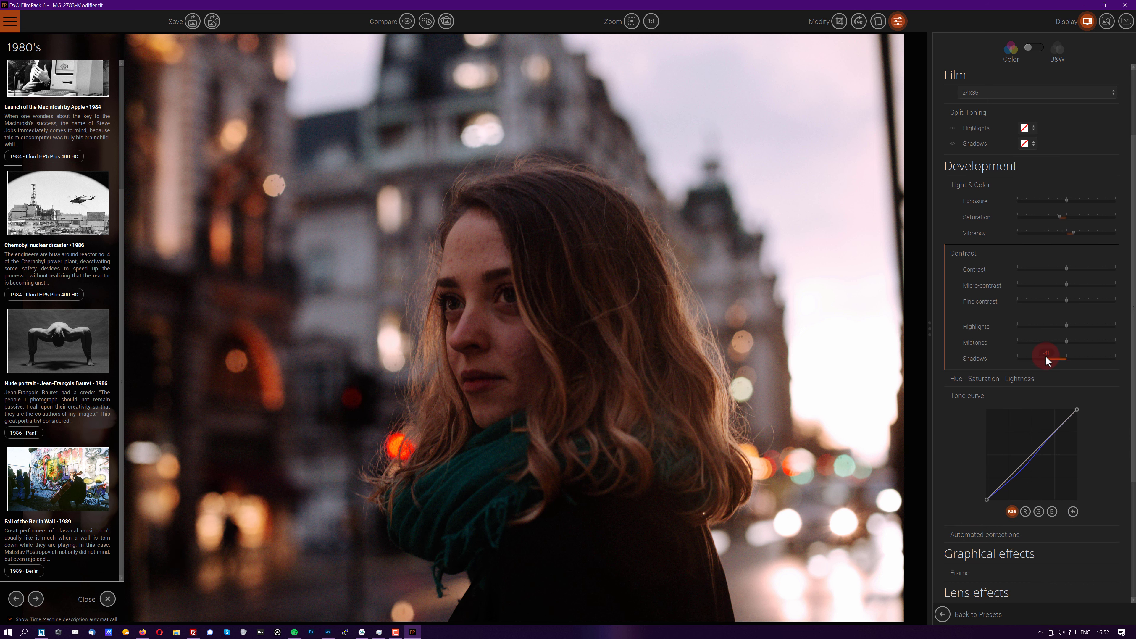
Step: Raise the black point of the RGB tone curve slightly to fade the portrait's darkest tones
click(1133, 279)
drag(1134, 276, 1127, 362)
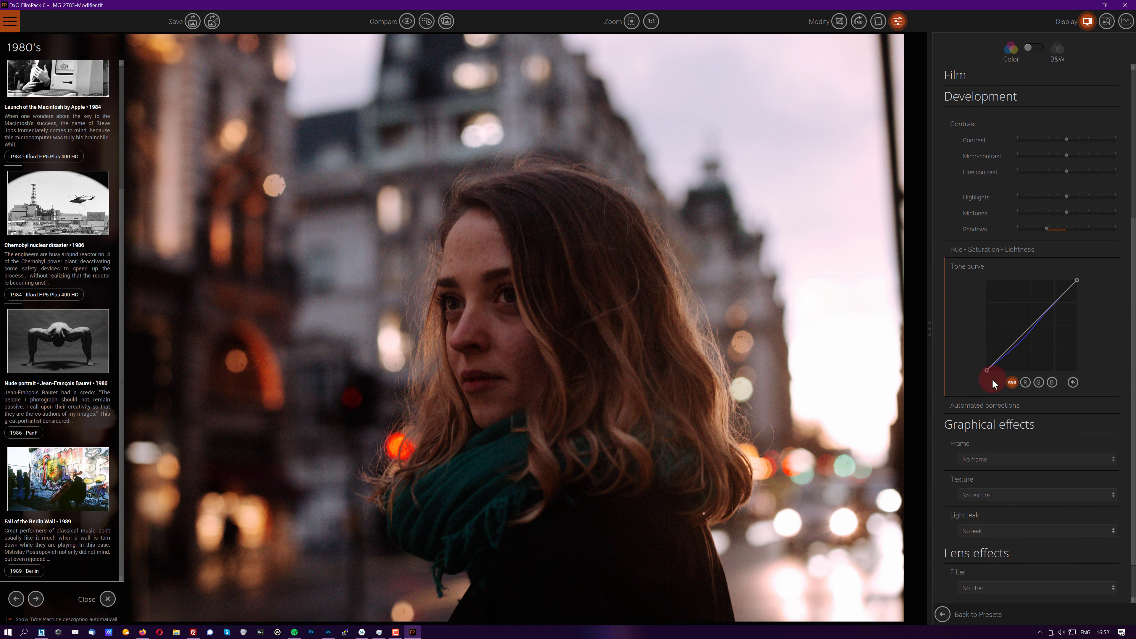
mouse_move(987, 370)
drag(987, 372, 983, 371)
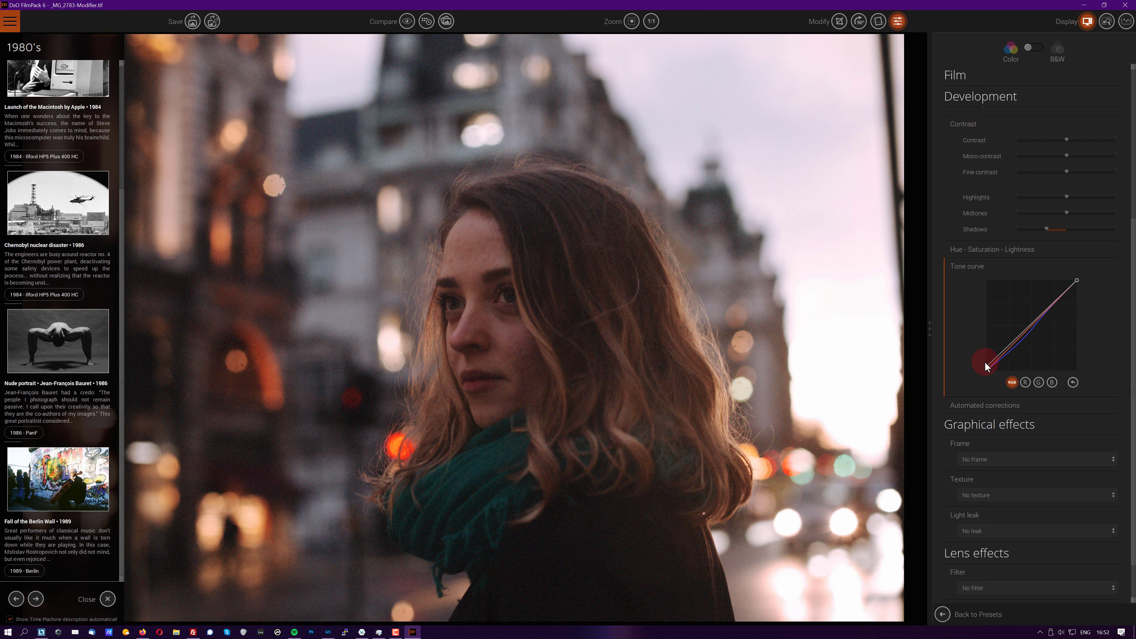
scroll(1133, 595, down, 1)
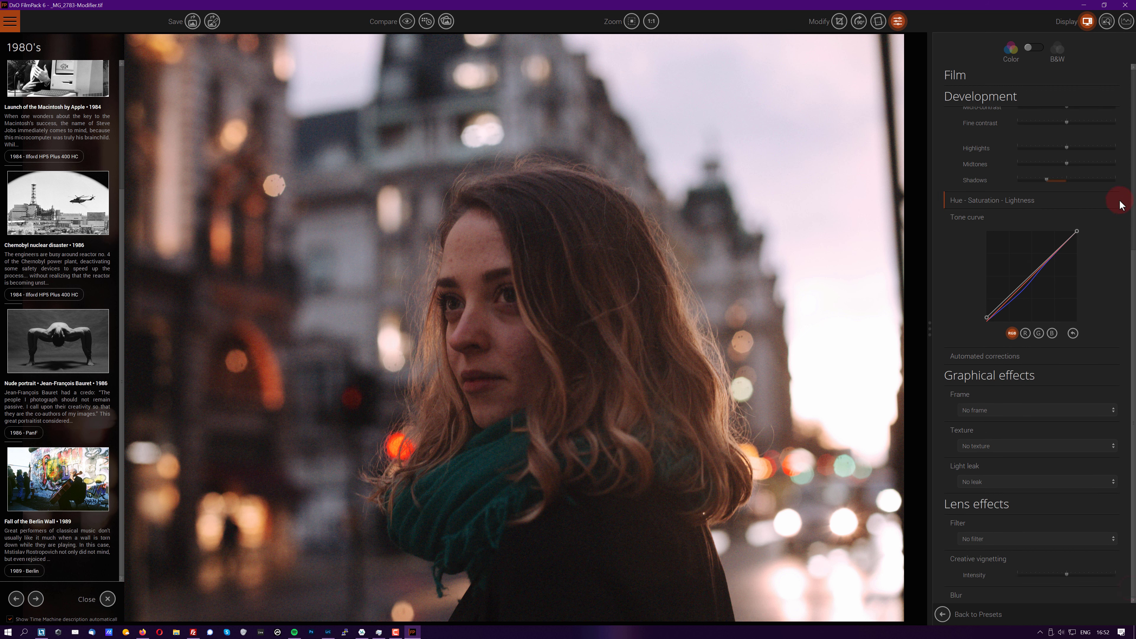
click(1133, 202)
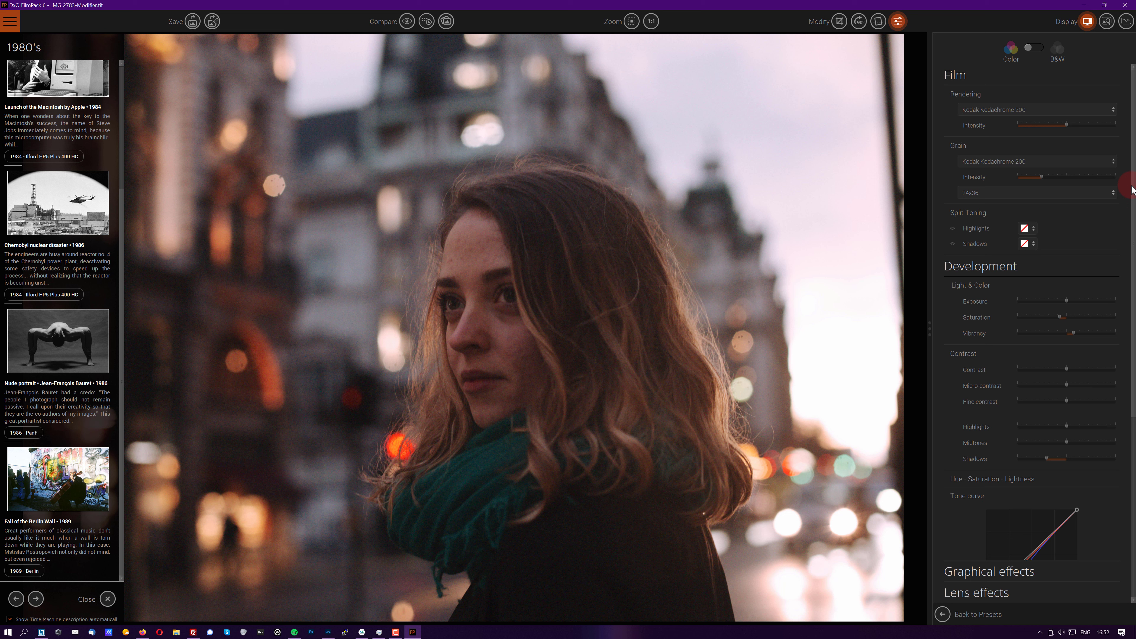
Step: Return to the Time Machine presets and apply the Soft focus rendering from the 1970's
click(898, 21)
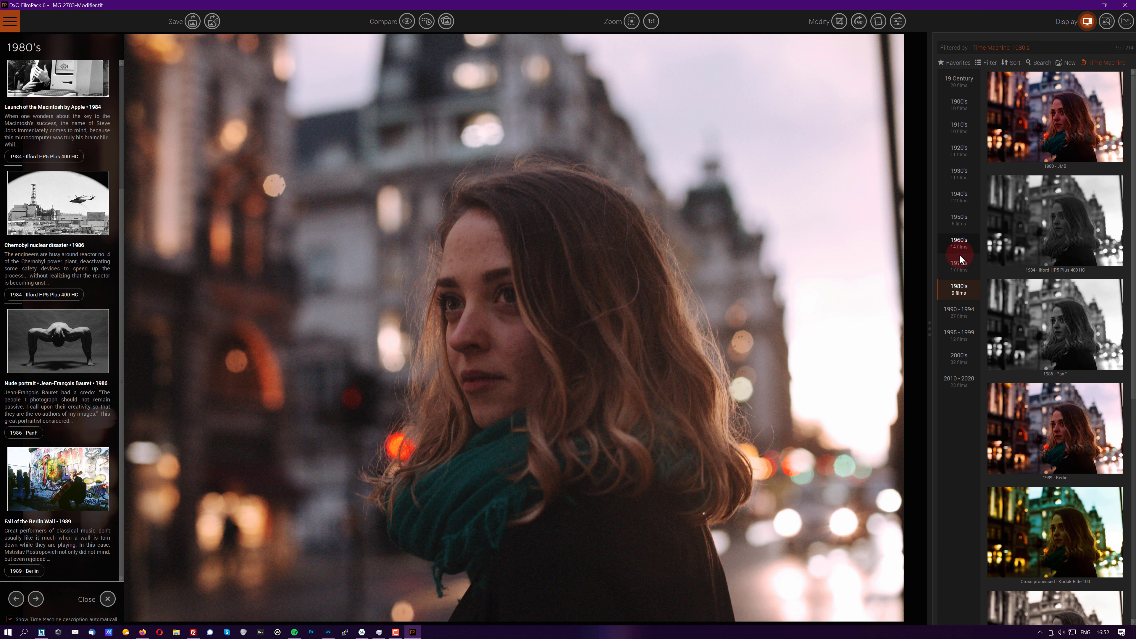
click(958, 263)
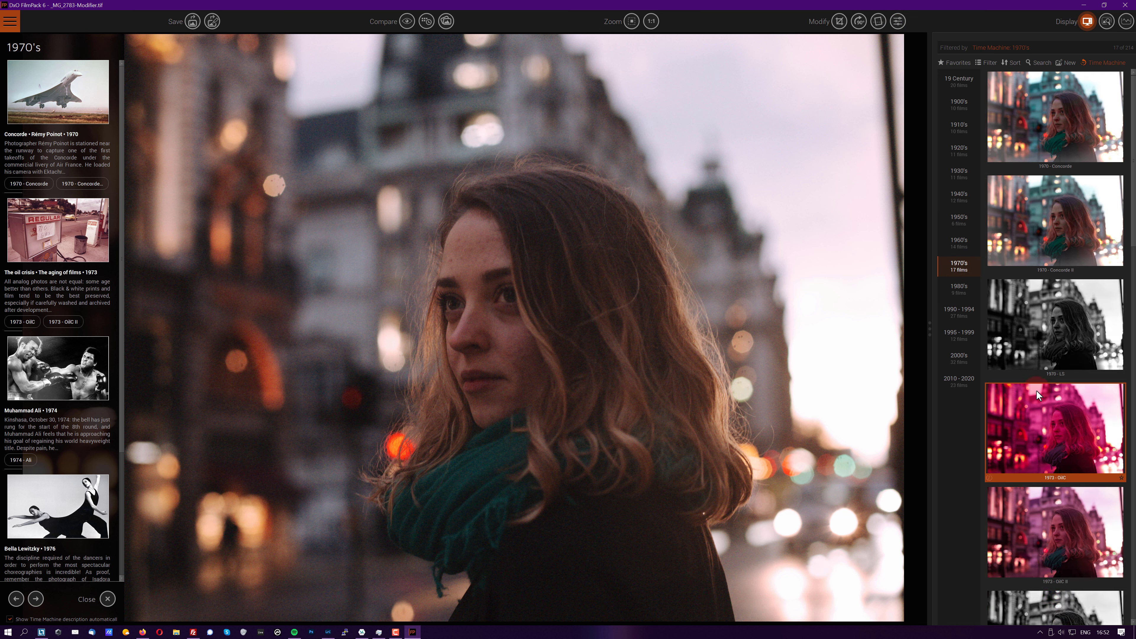
scroll(1033, 426, down, 10)
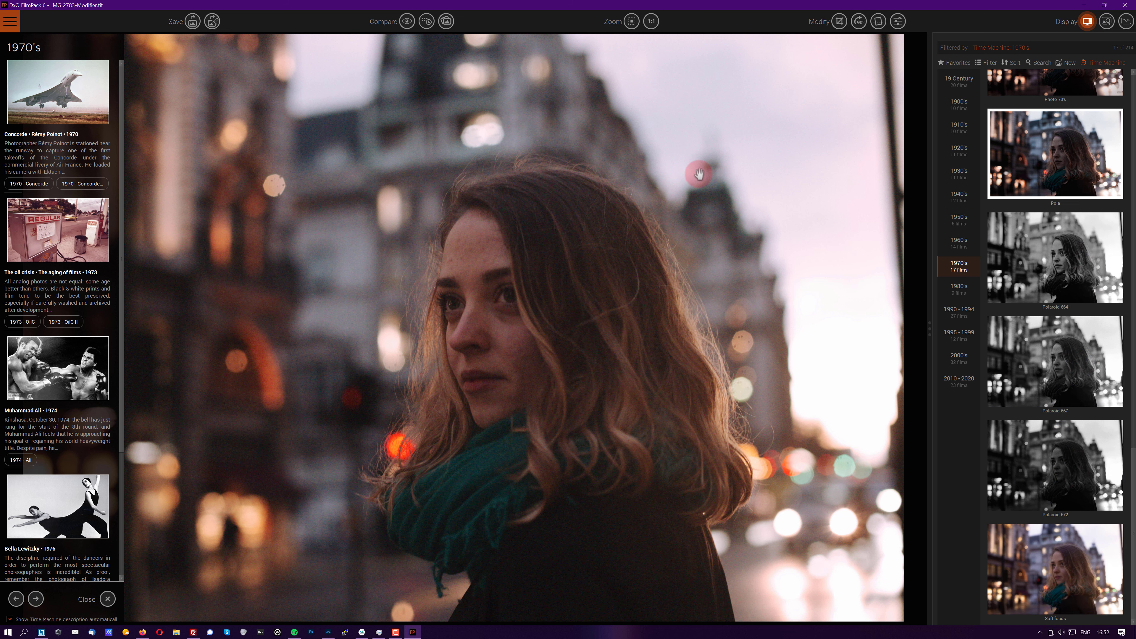
click(1069, 578)
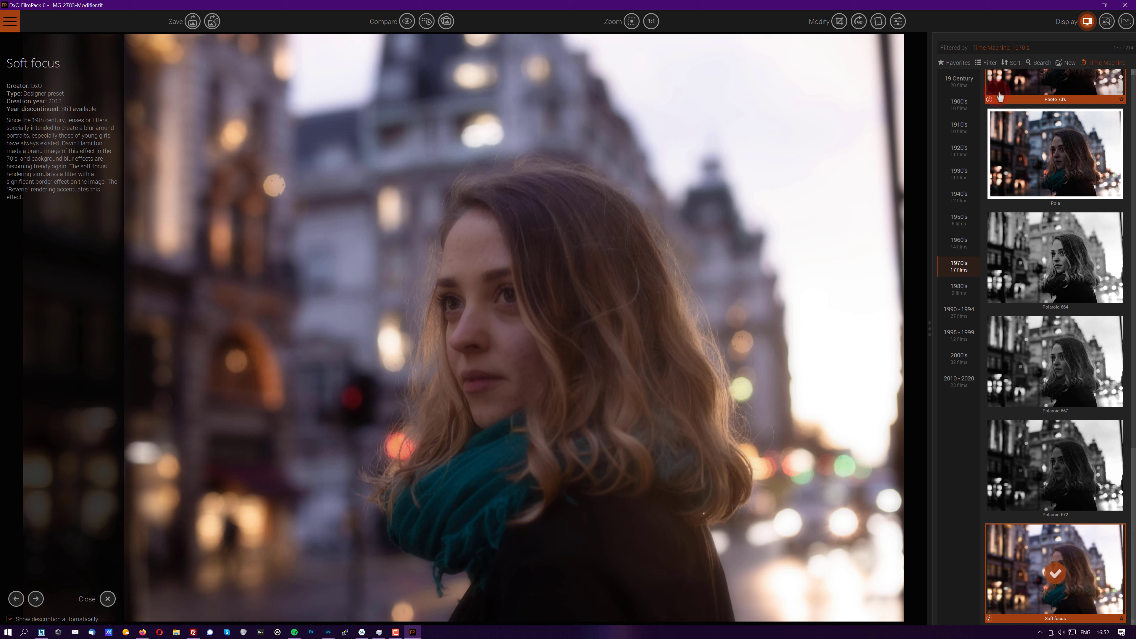
Step: Add orange split toning to the portrait's highlights and reduce its intensity to a subtle tint
click(897, 21)
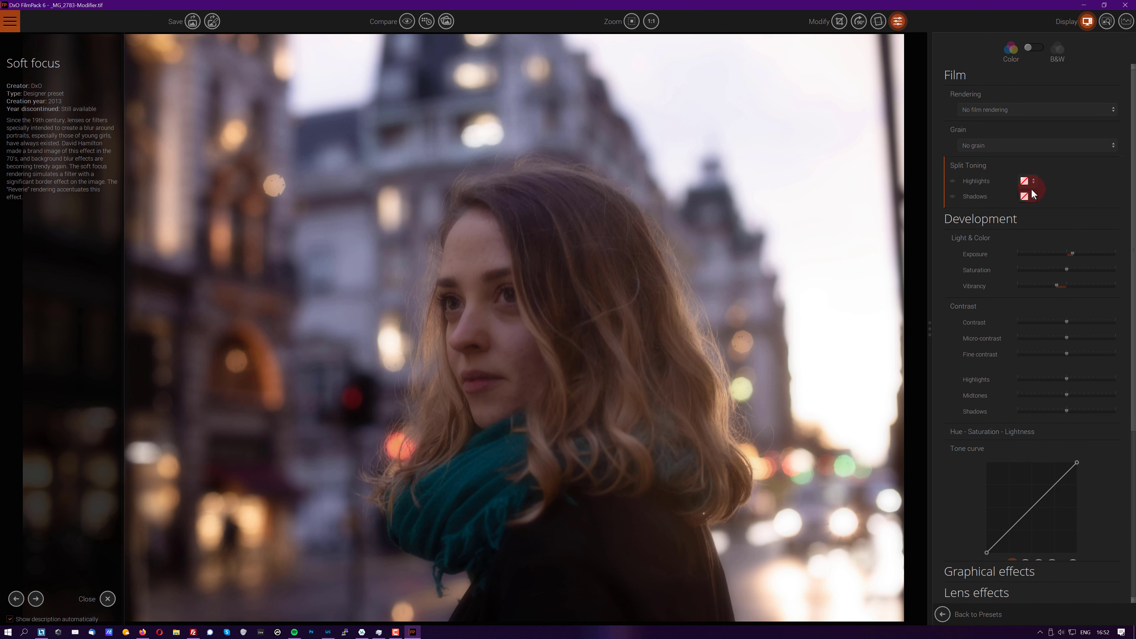
click(1033, 184)
click(1084, 193)
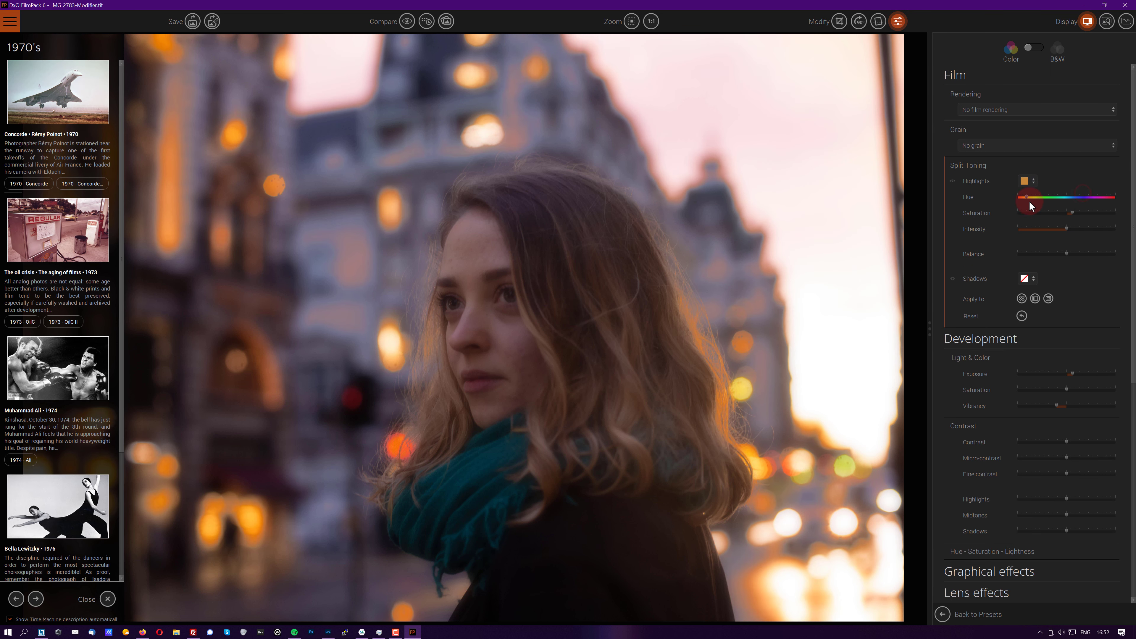
click(1031, 229)
drag(1038, 229, 1040, 228)
Step: Add blue-grey split toning to the shadows and reduce its intensity
click(1036, 281)
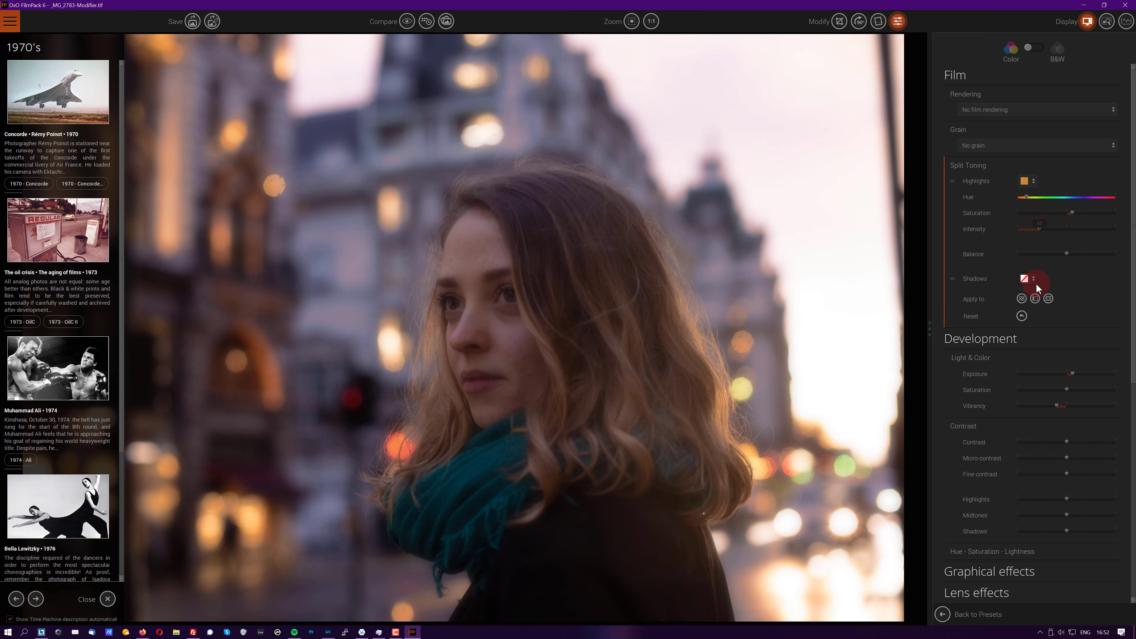
click(1044, 292)
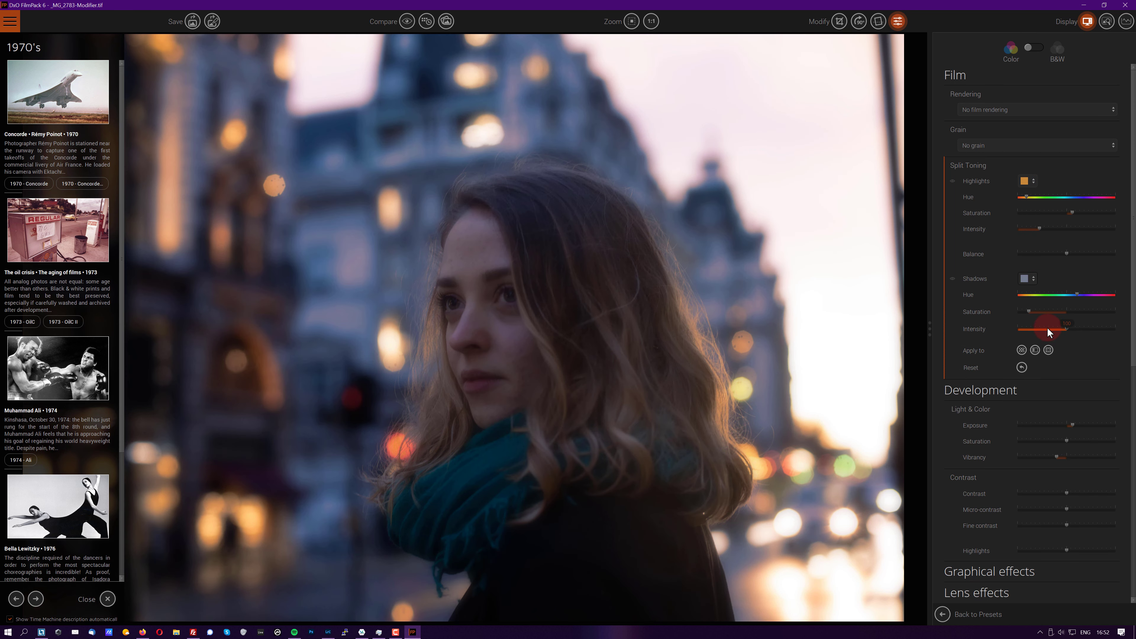
drag(1041, 335, 1038, 334)
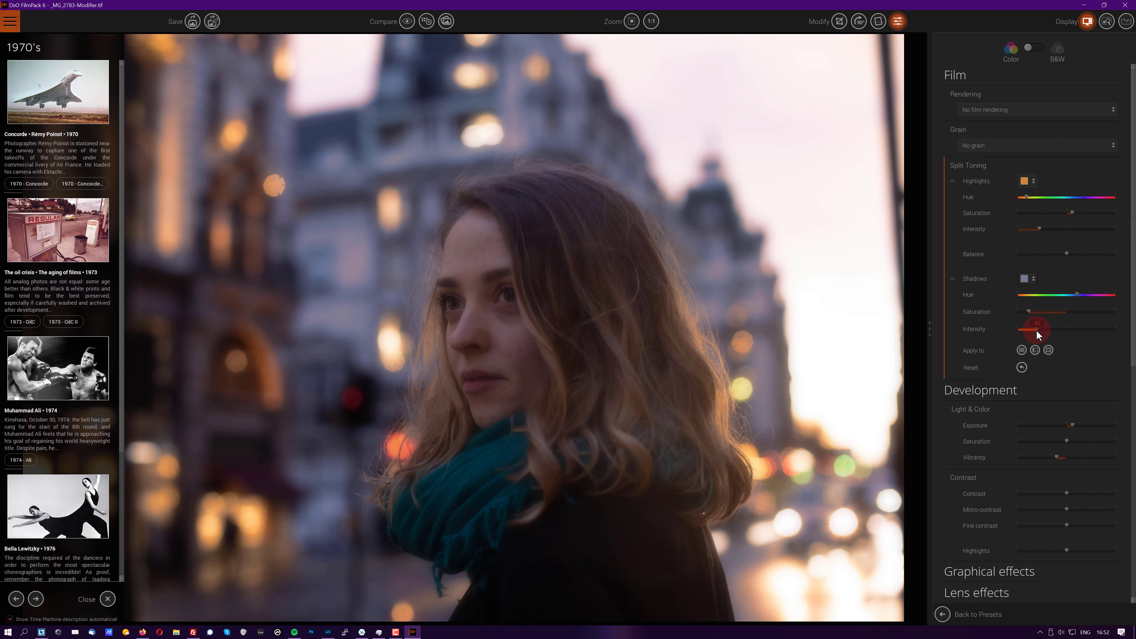
Step: Add Fuji Superia 200 color negative film grain to the portrait
click(1110, 143)
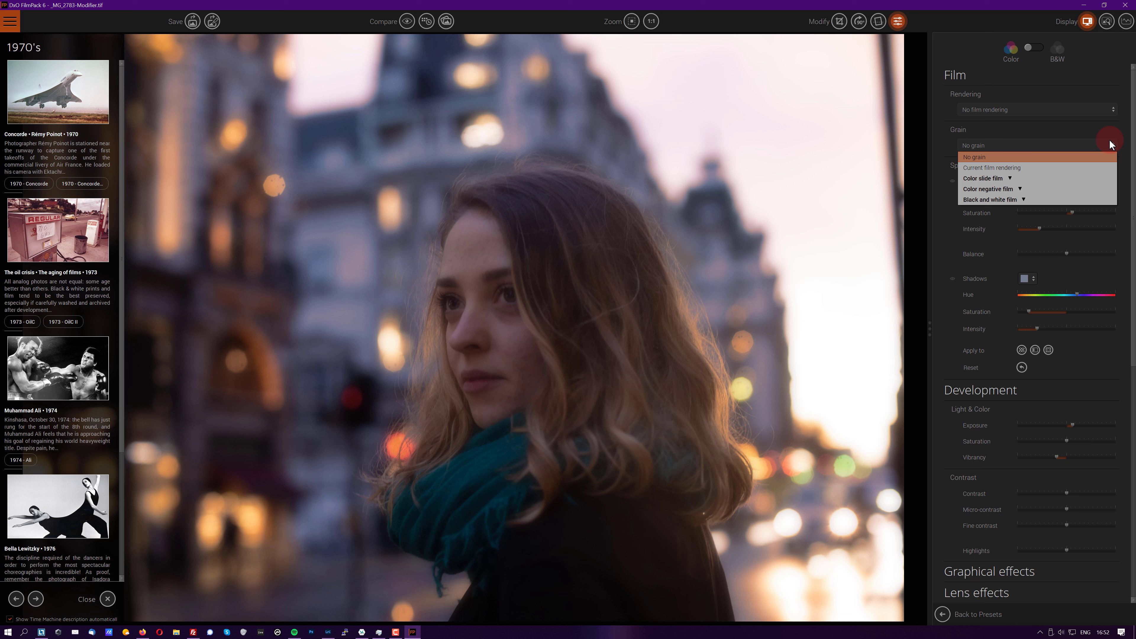
click(1017, 187)
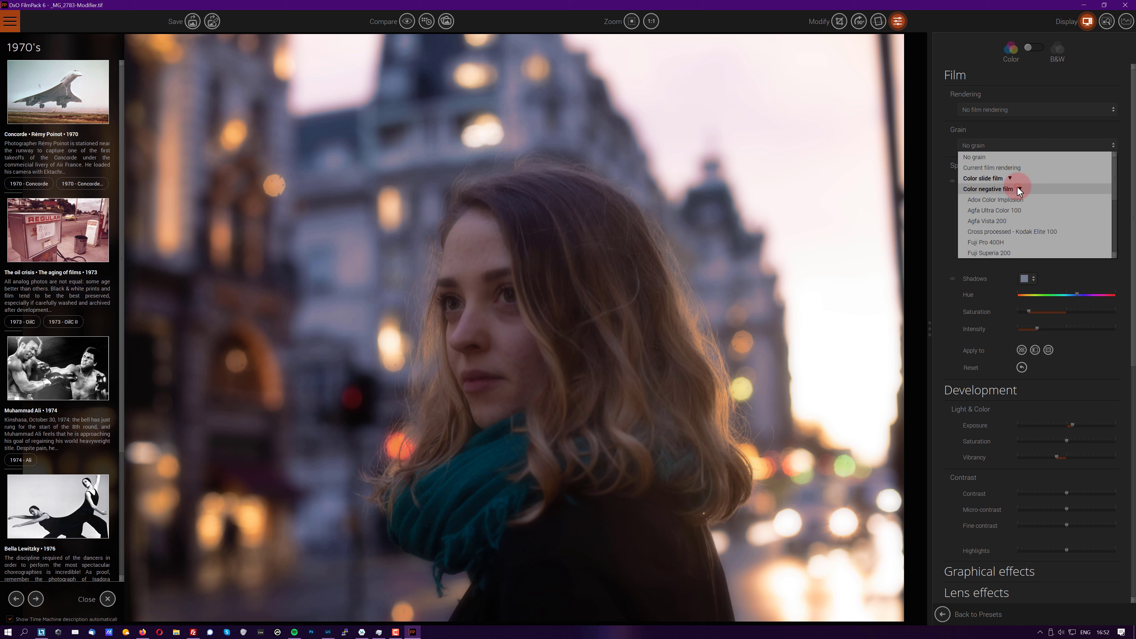
click(1005, 253)
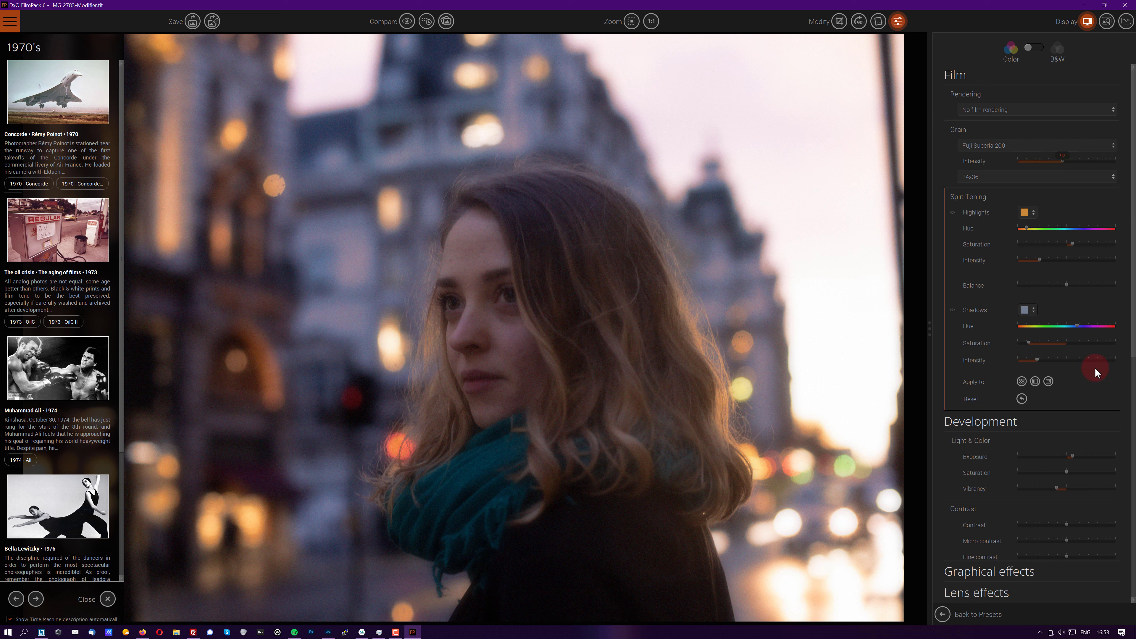
Step: Darken the portrait's edges by lowering the creative vignetting intensity slightly below zero
click(1134, 380)
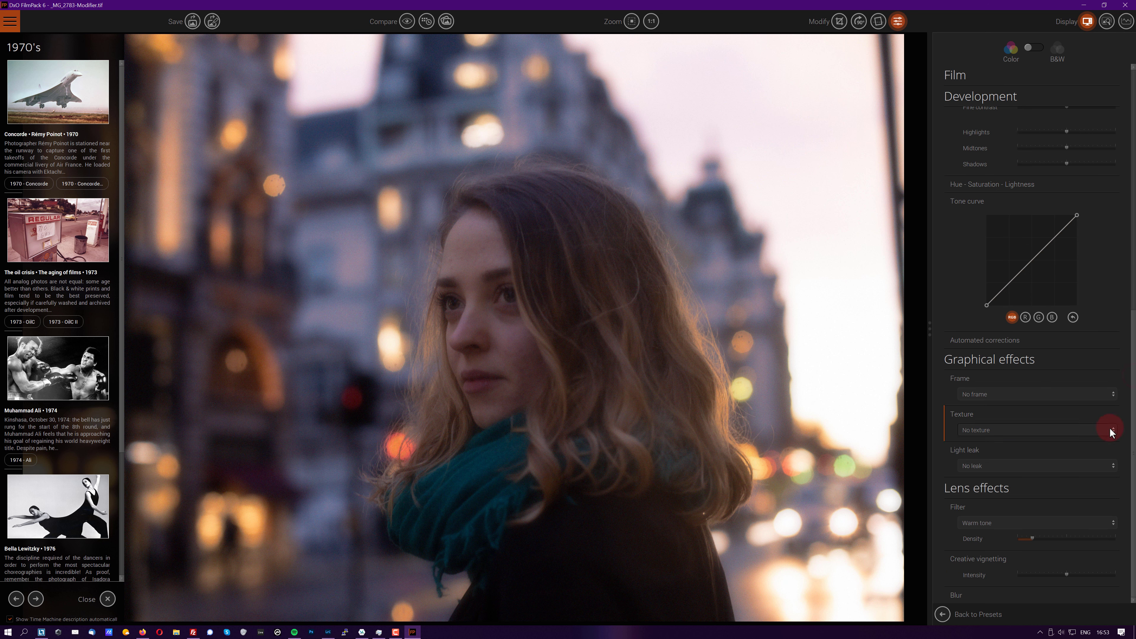
click(1062, 575)
drag(1058, 574, 1051, 575)
Step: Compare the edited portrait with the original image several times
click(406, 22)
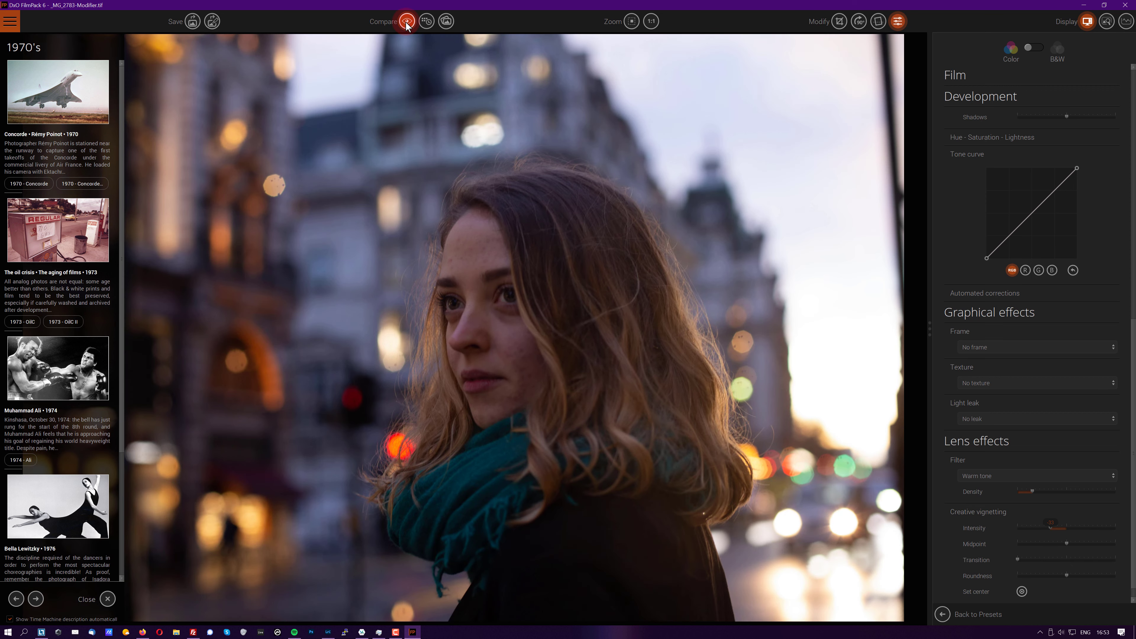
click(406, 22)
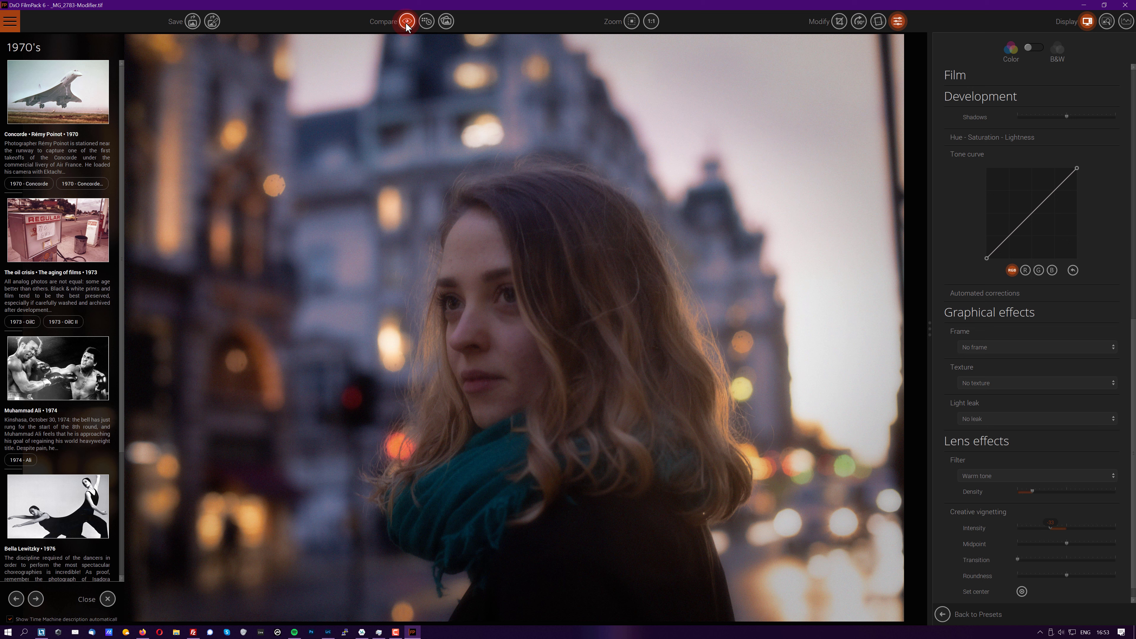
click(405, 22)
click(405, 22)
click(406, 22)
Step: Return to the Time Machine presets and display both the navigator and the histogram
click(898, 21)
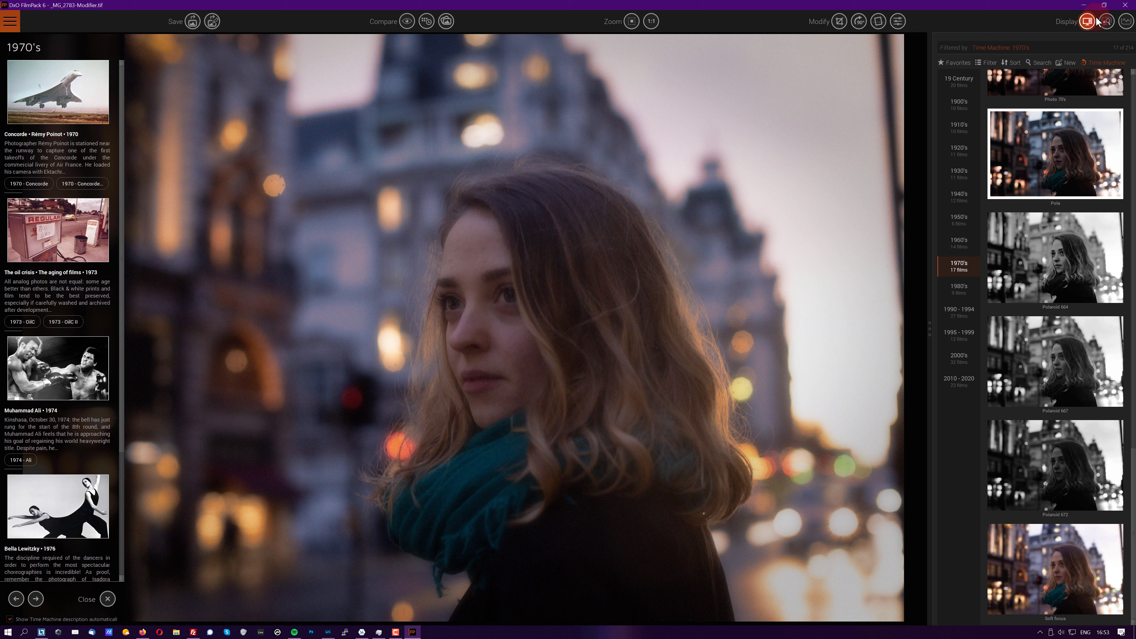
click(1107, 22)
click(1106, 22)
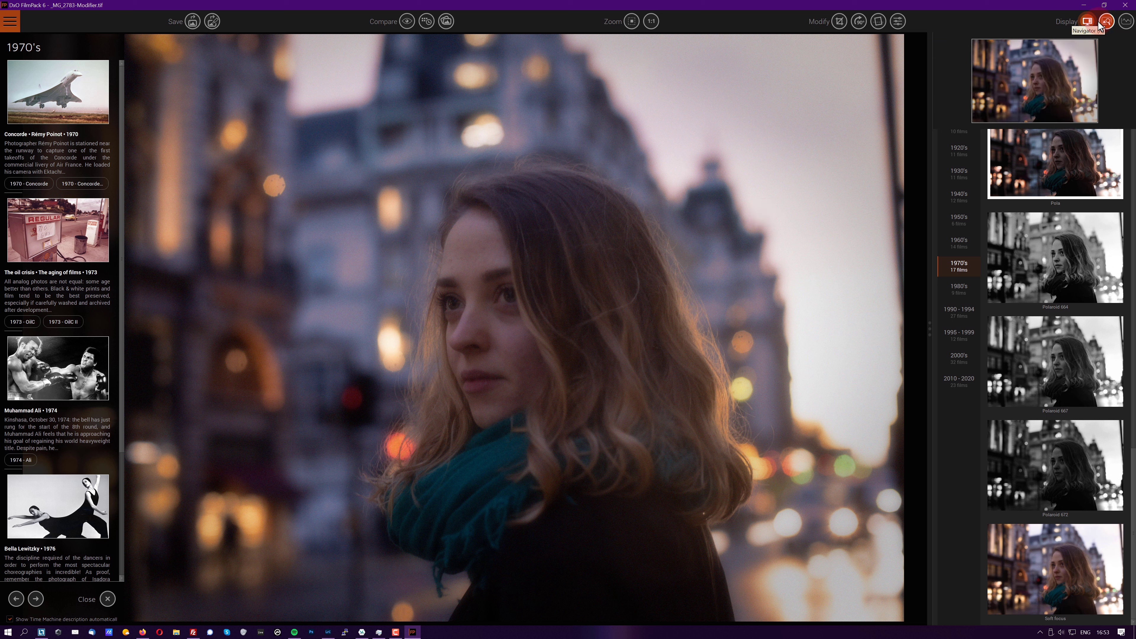
click(1107, 22)
click(1127, 22)
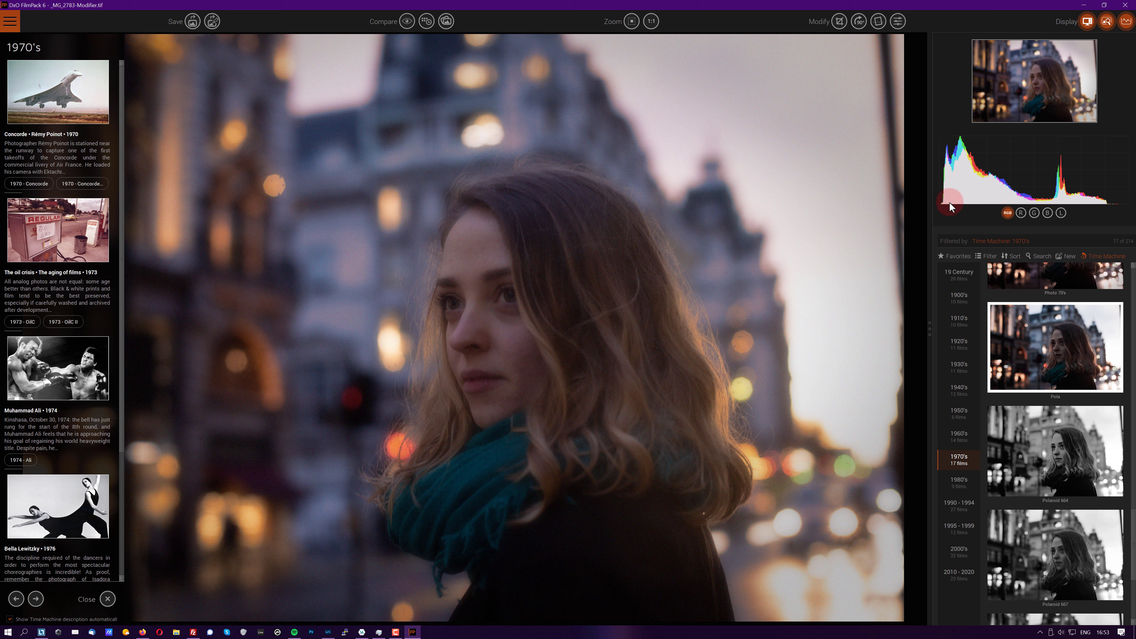
Step: Examine the histogram's red, green and blue channels separately and switch back to the RGB view
click(1021, 213)
click(1034, 213)
click(1047, 213)
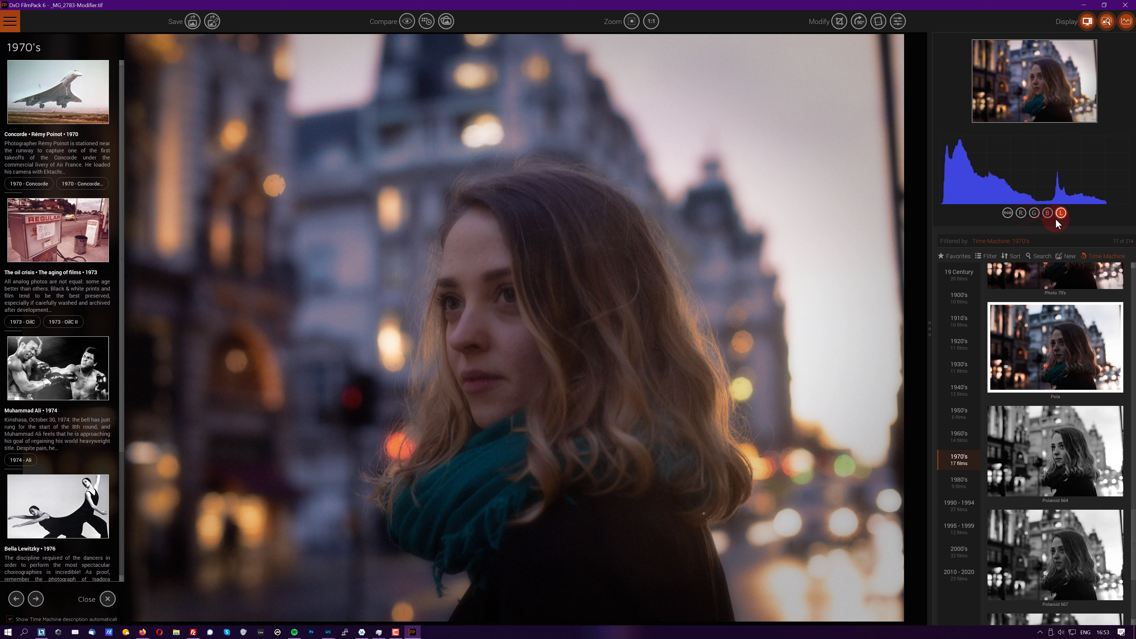
click(1008, 214)
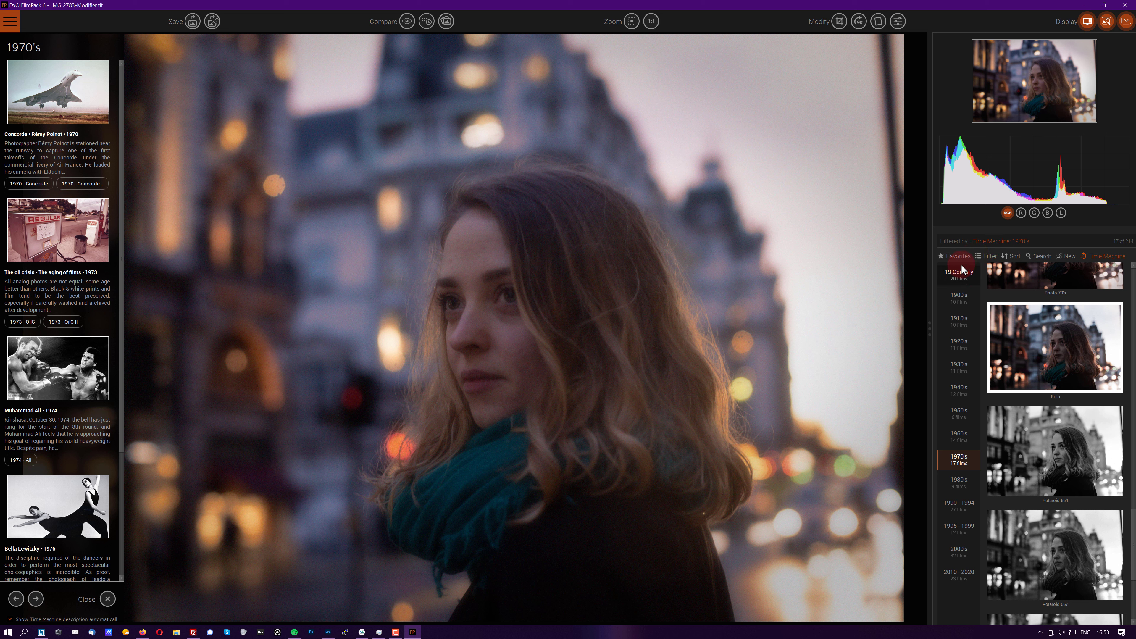
Step: Search all presets for "velv" and apply the Fuji Velvia 50 preset to the portrait
click(981, 258)
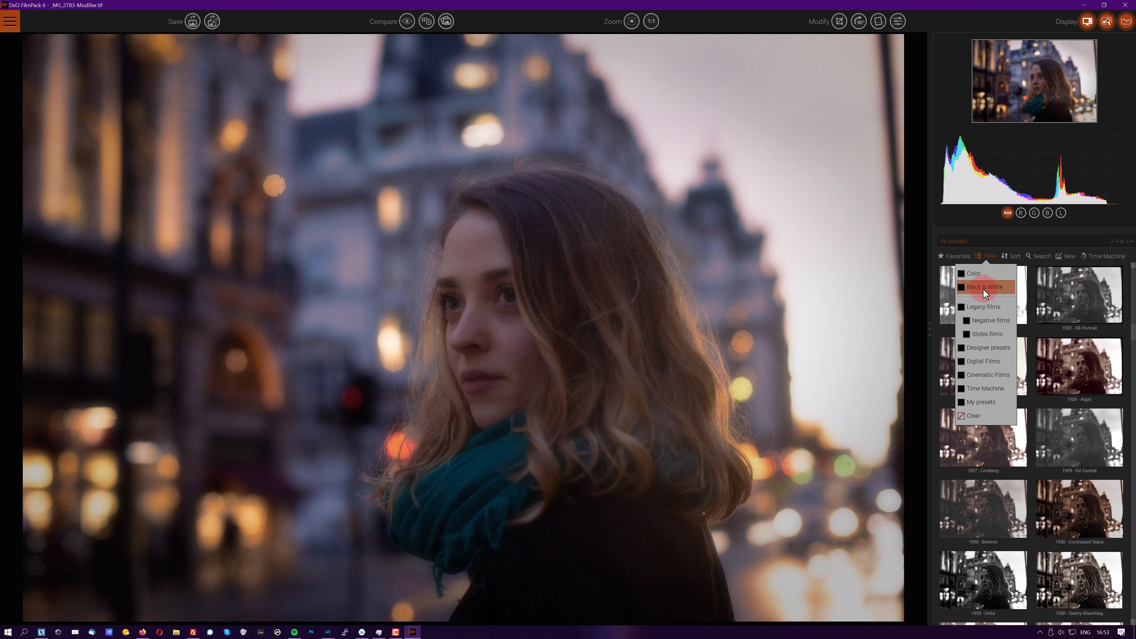
click(1030, 259)
click(1031, 269)
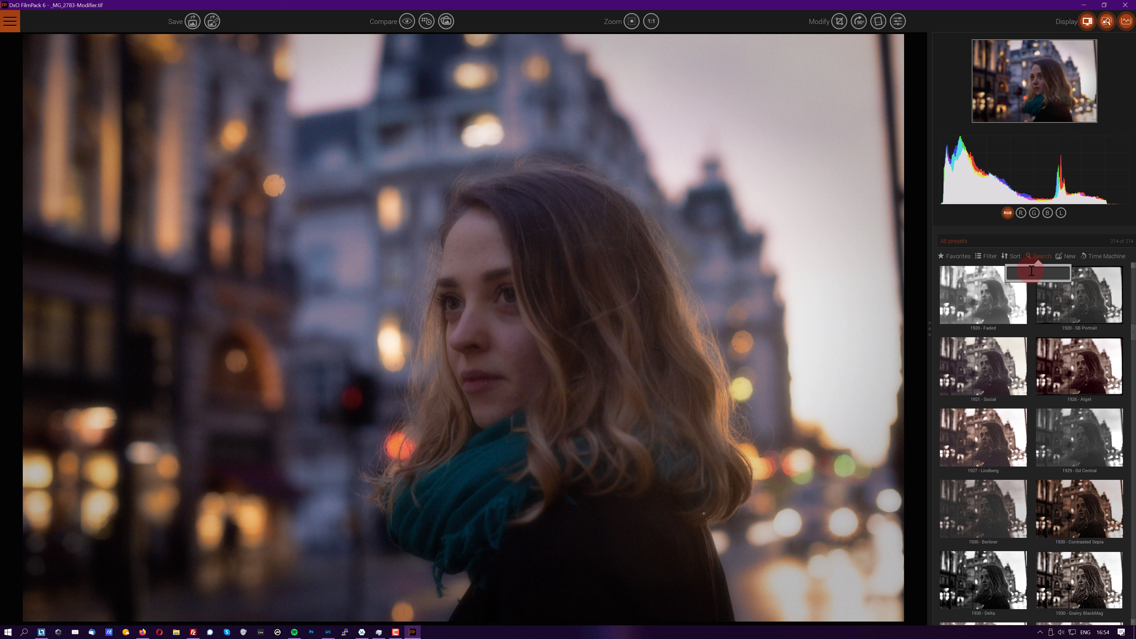
text(velv)
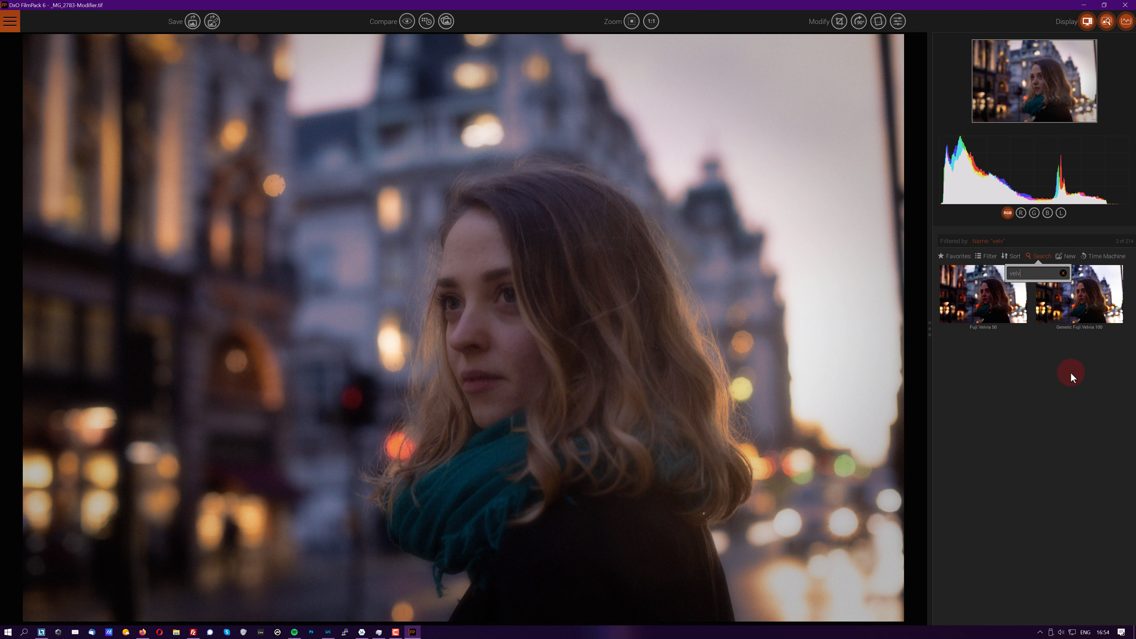
click(1069, 365)
click(984, 295)
Step: Open the preset's adjustment settings and reduce the intensity of the Fuji Velvia 50 film rendering
click(898, 21)
click(1133, 272)
click(1133, 272)
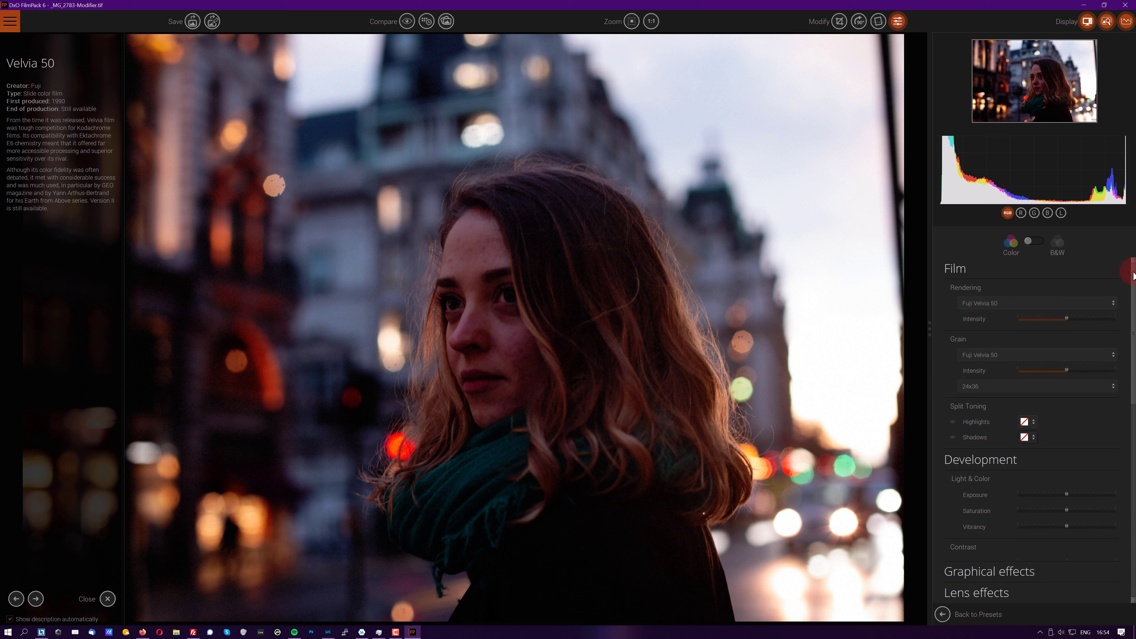
drag(1067, 319, 1044, 320)
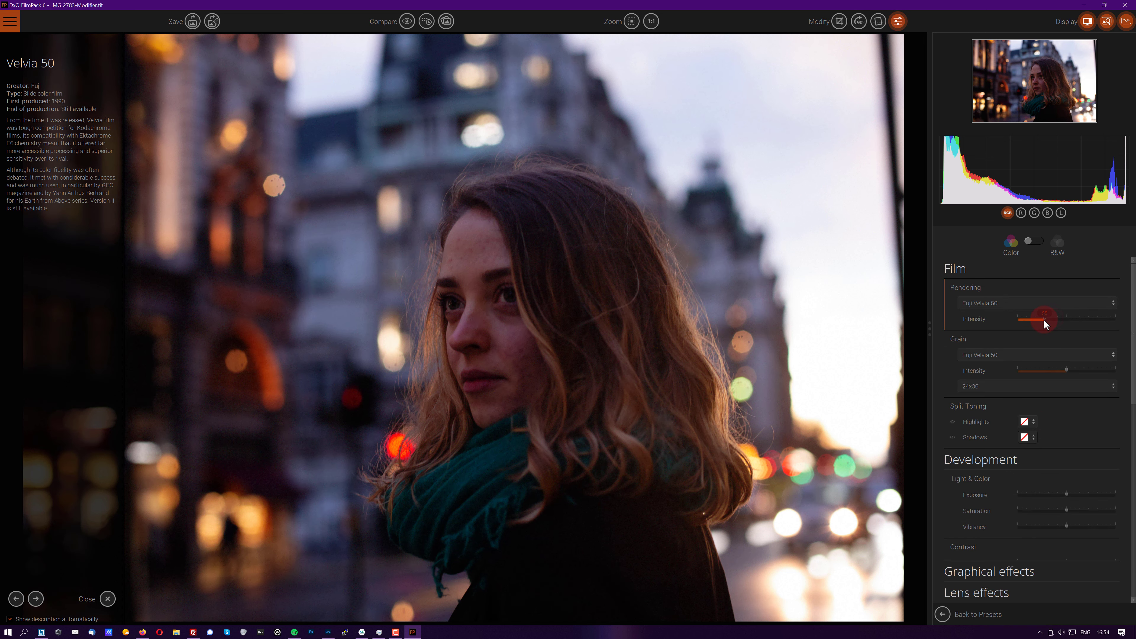
Step: Raise the black point of the RGB tone curve slightly and compare the result with the original portrait
click(1133, 428)
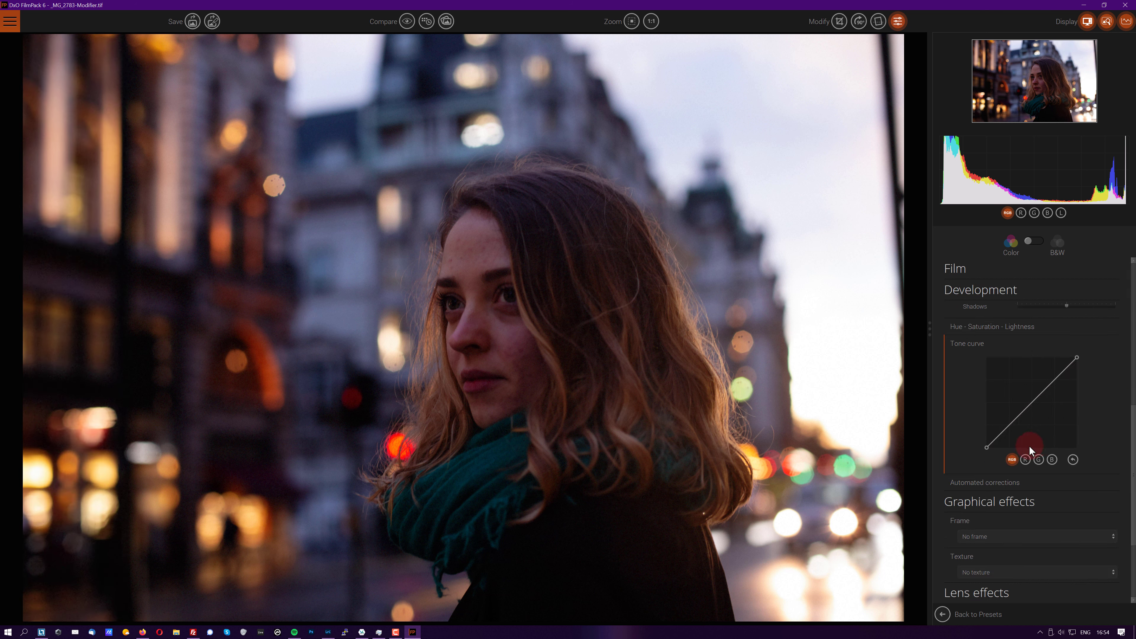
drag(988, 451, 984, 445)
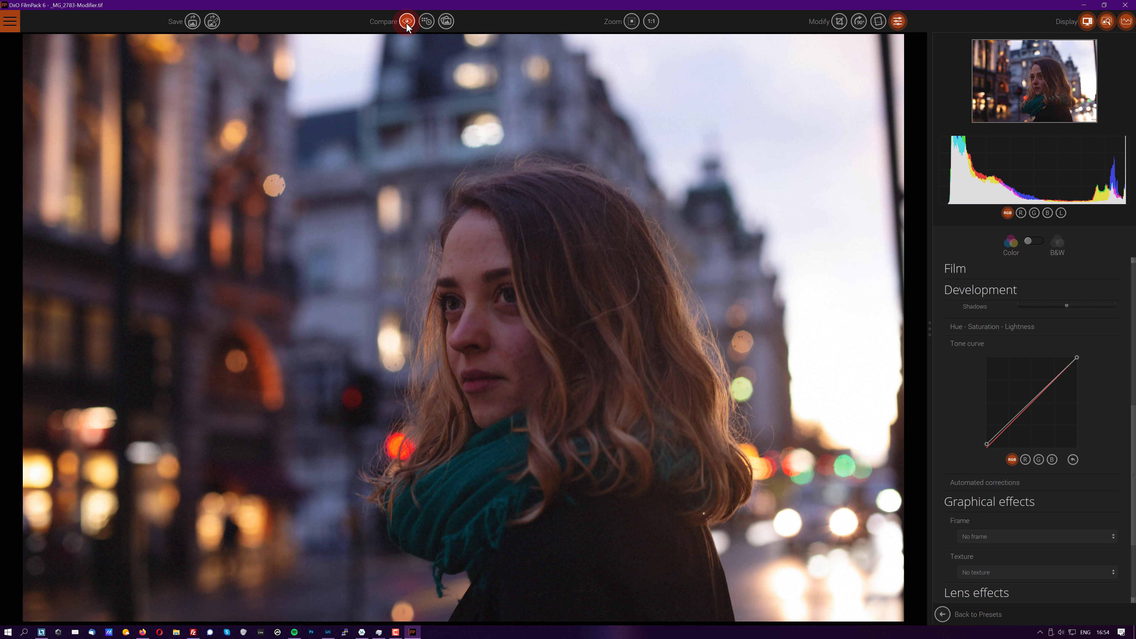
click(407, 28)
click(408, 28)
click(408, 27)
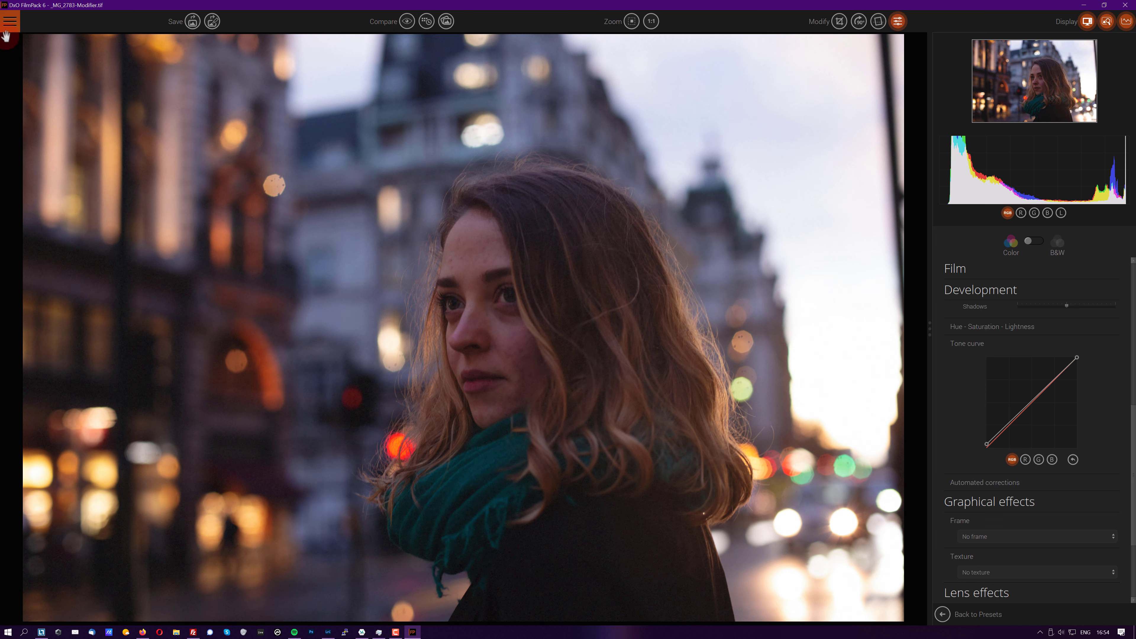
Step: Return to Lightroom Classic, saving the changes made to the portrait
click(11, 27)
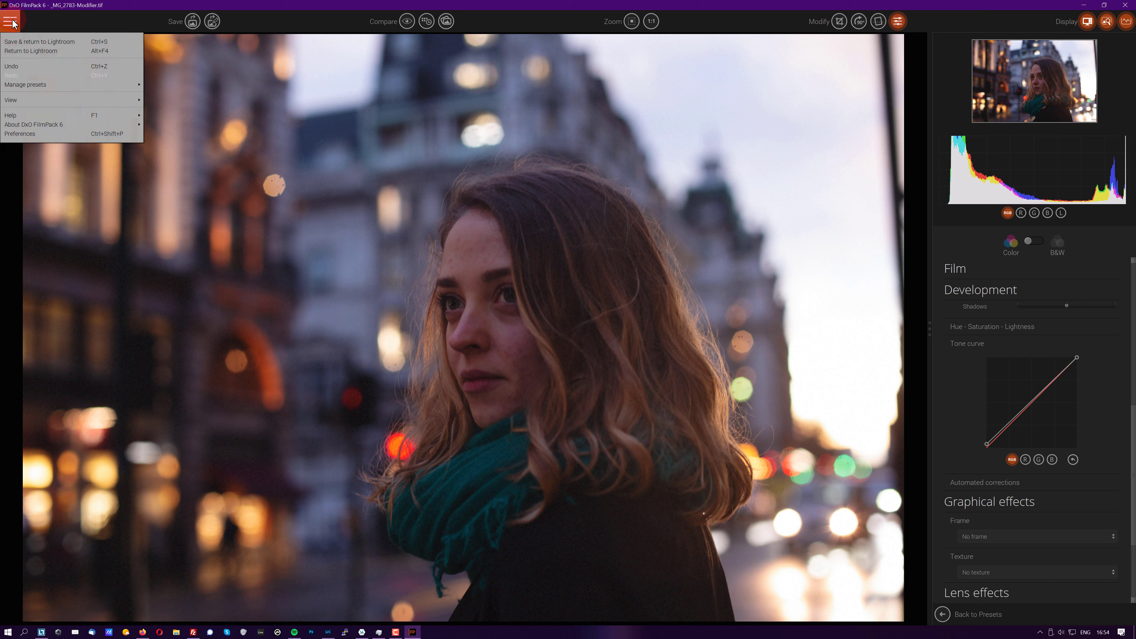
click(43, 49)
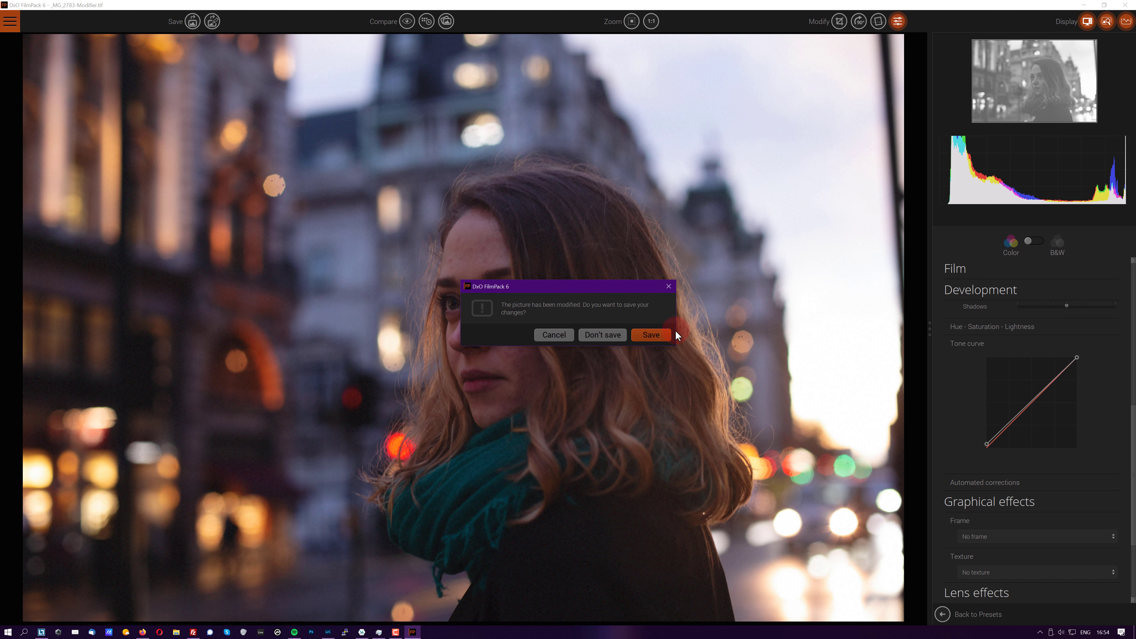
click(661, 333)
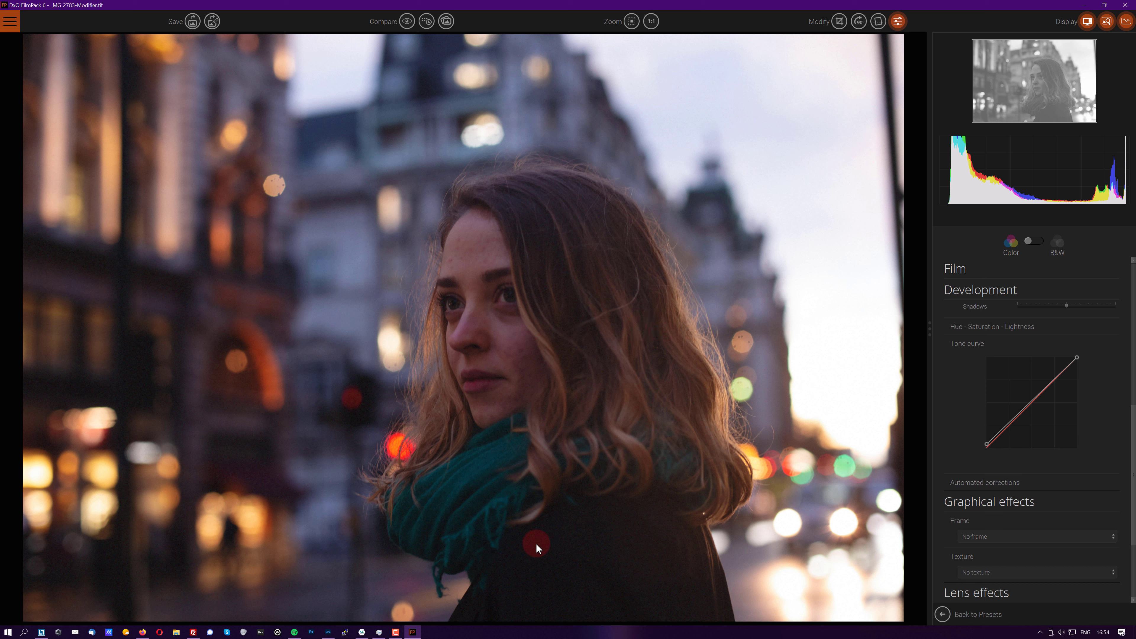
click(328, 632)
Step: Compare the edited _MG_2783-Modifier.tif side by side with the original portrait and review both versions in the grid
ctrl+click(408, 594)
click(177, 555)
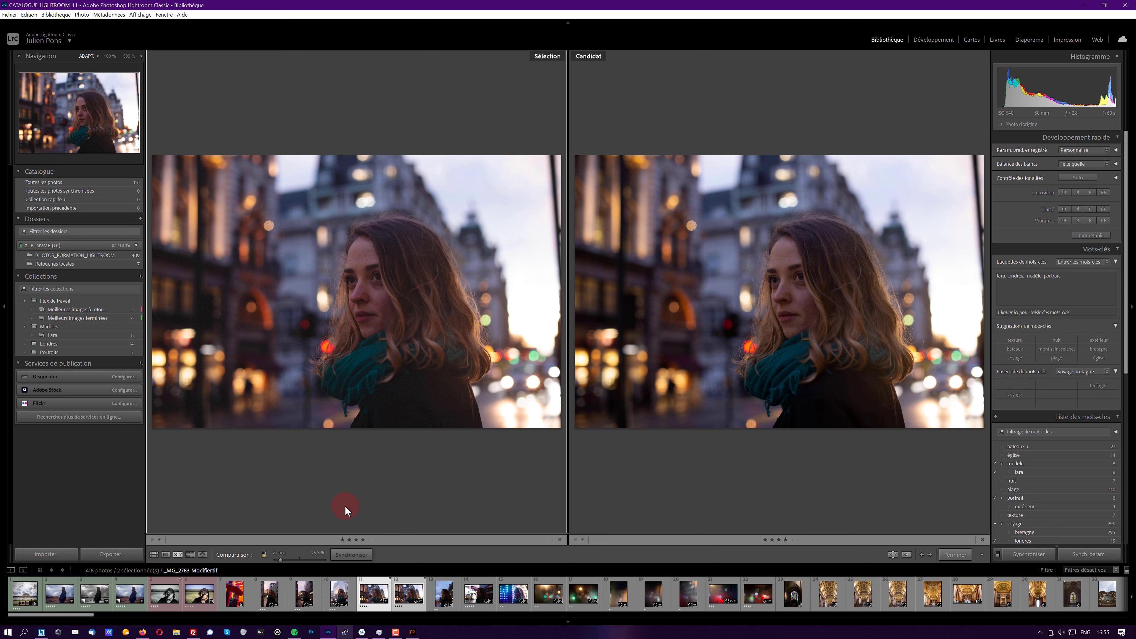
key(g)
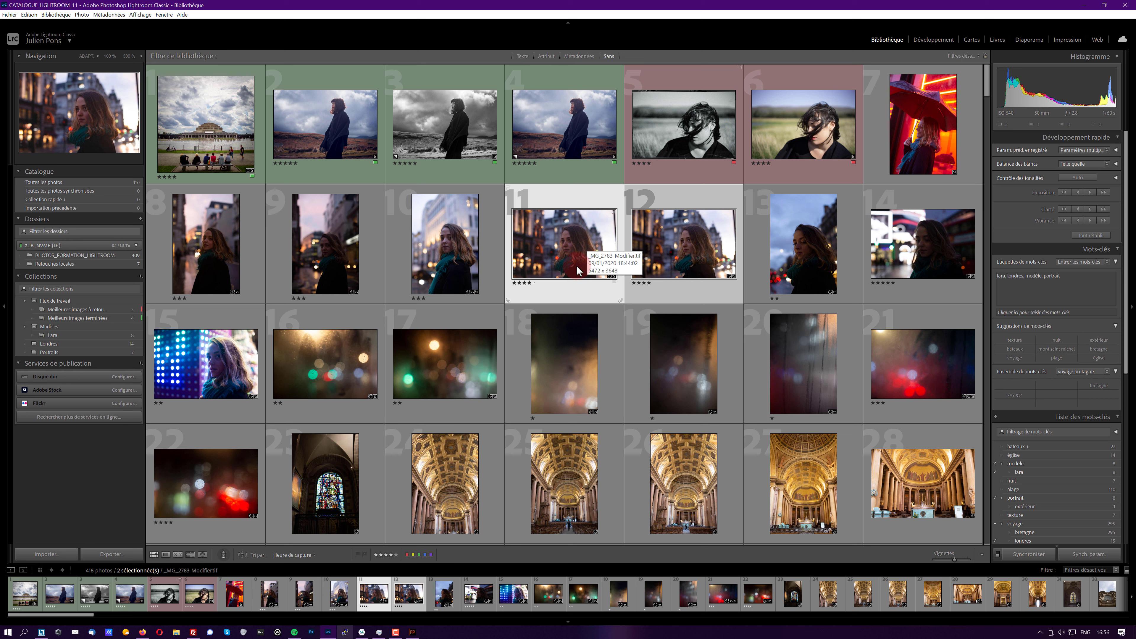
click(672, 229)
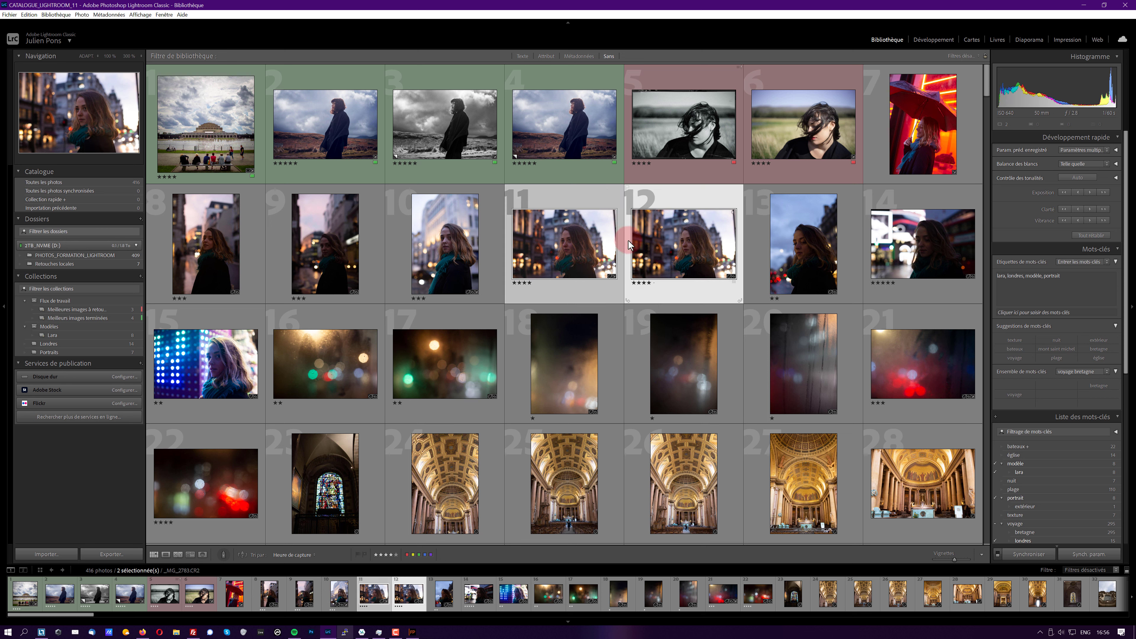
click(571, 251)
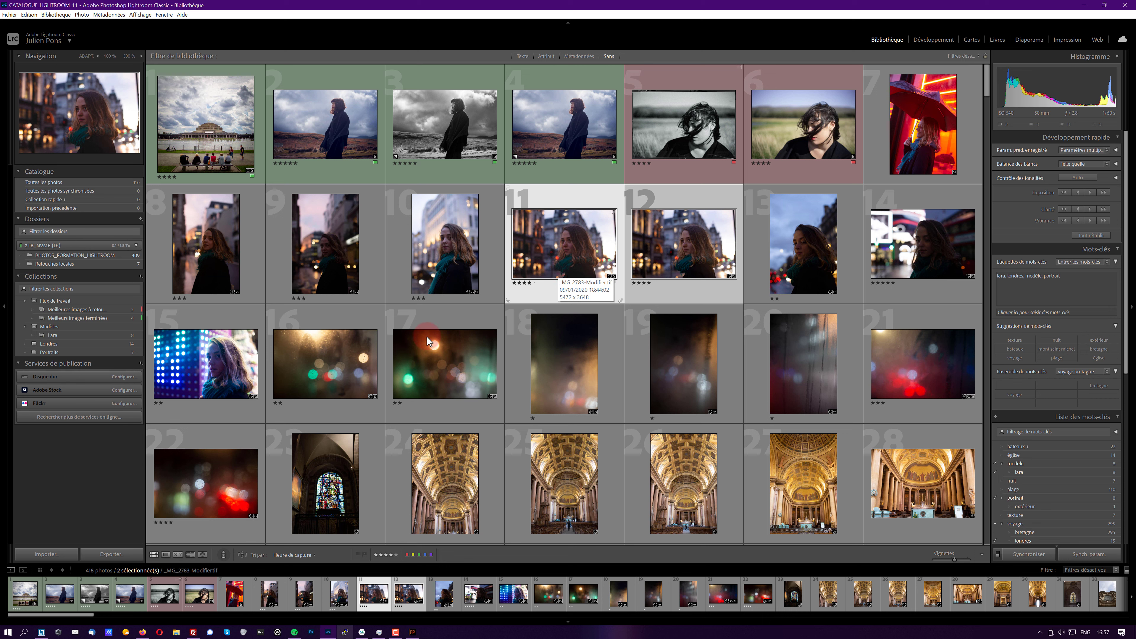
Step: Switch to the Firefox browser and show the Tuto Lightroom Classic 2022 course page
click(142, 631)
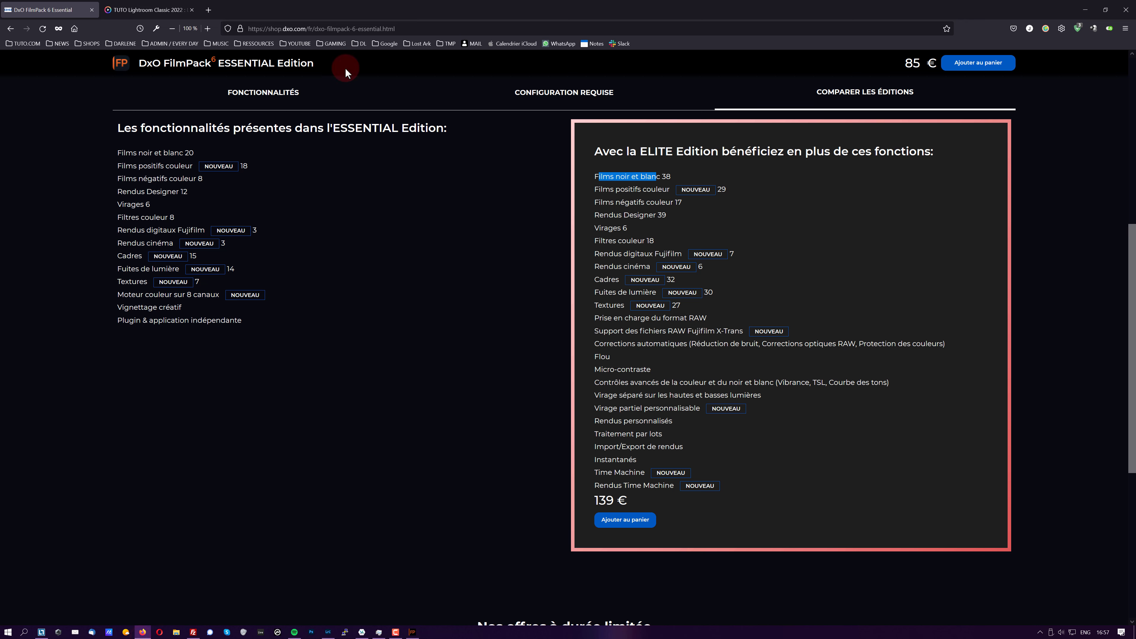
click(152, 10)
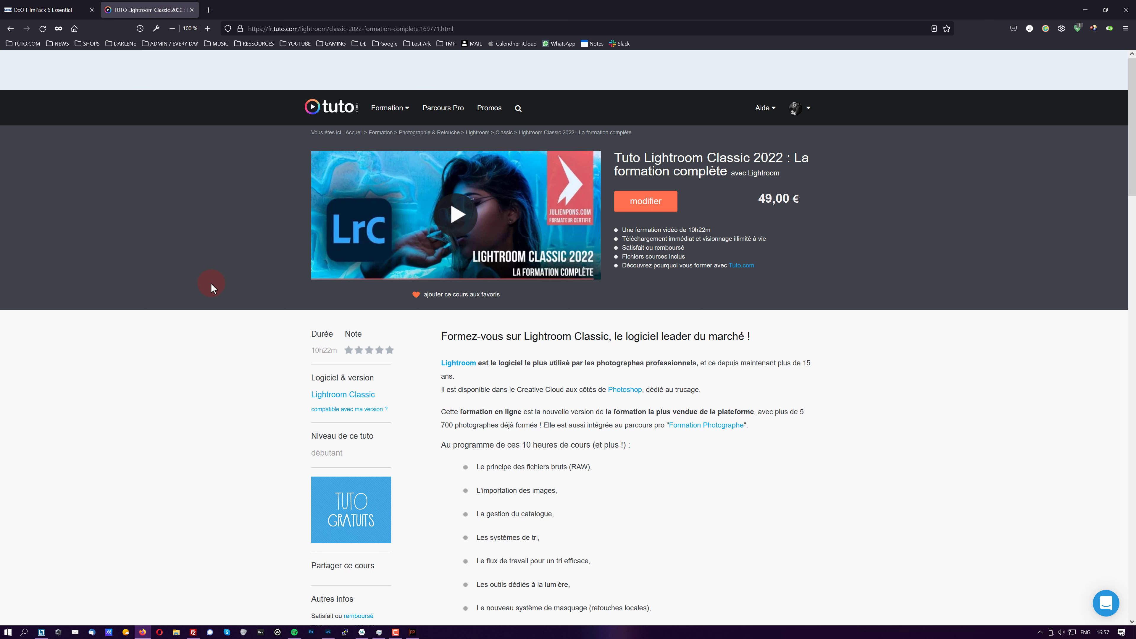